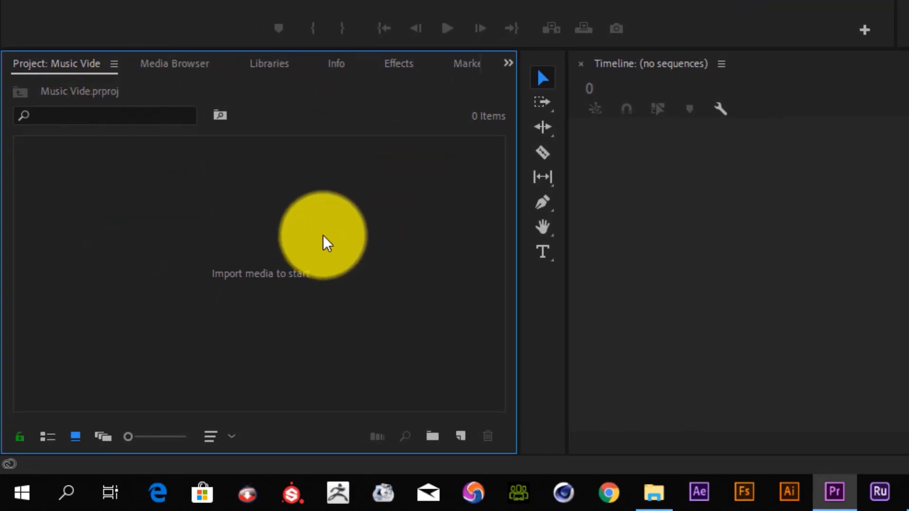
Step: Look through the Media Browser, Info, Effects, Markers and History views, and return to the empty project view
click(187, 73)
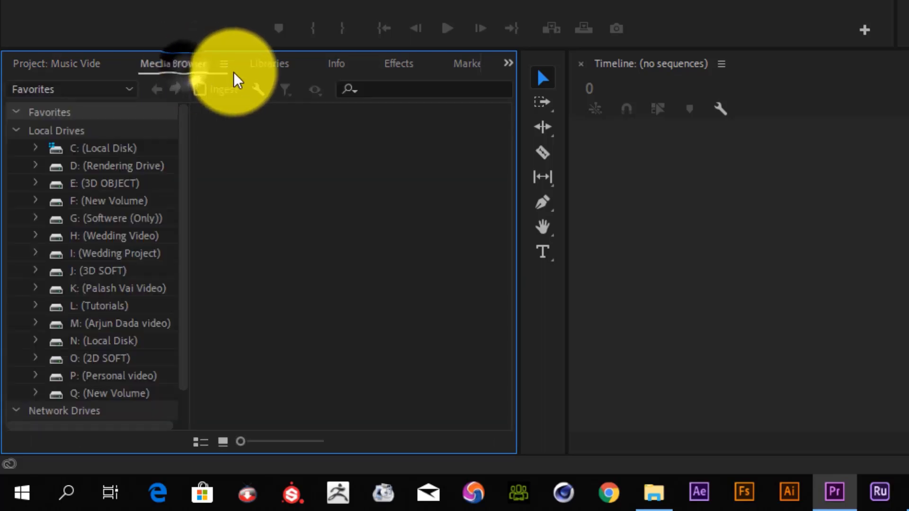
click(345, 72)
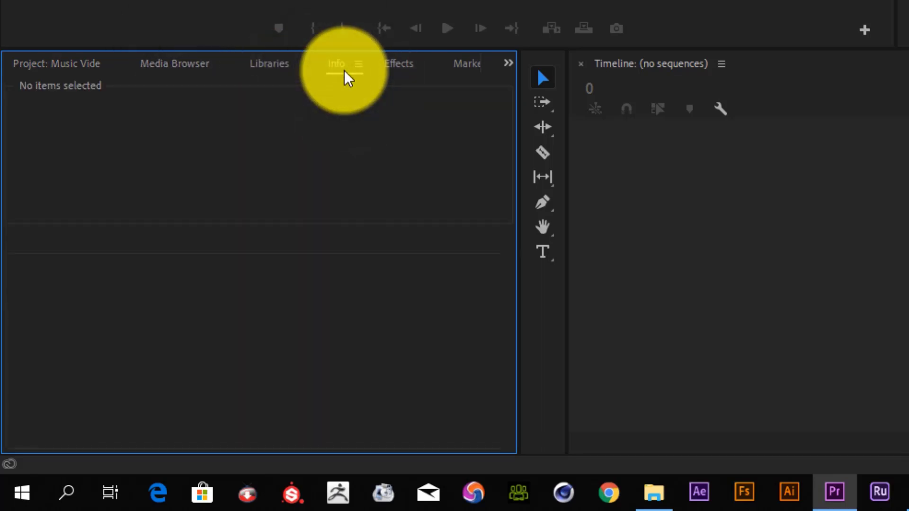
click(405, 65)
click(466, 66)
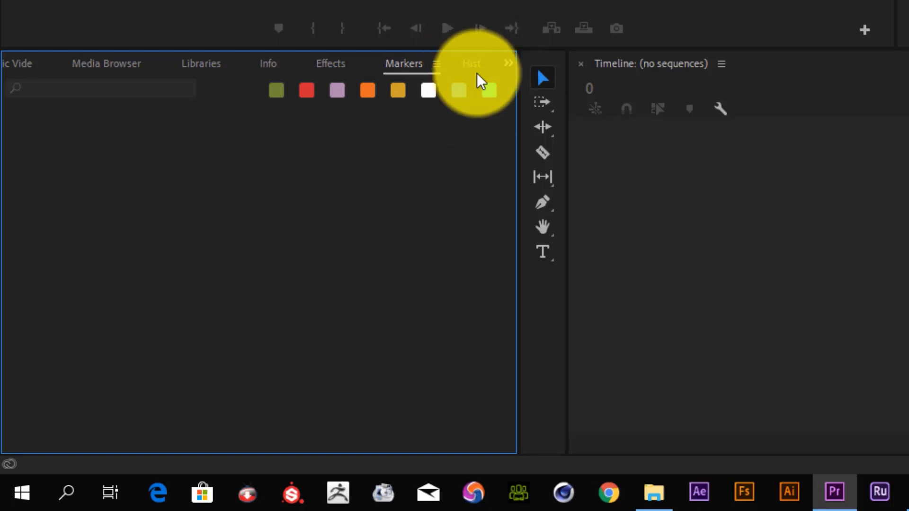
click(477, 76)
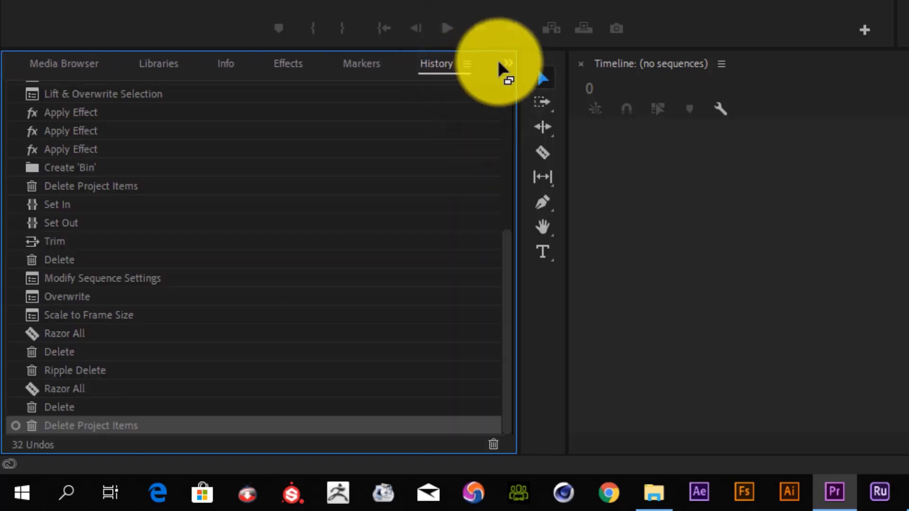
click(507, 65)
click(526, 83)
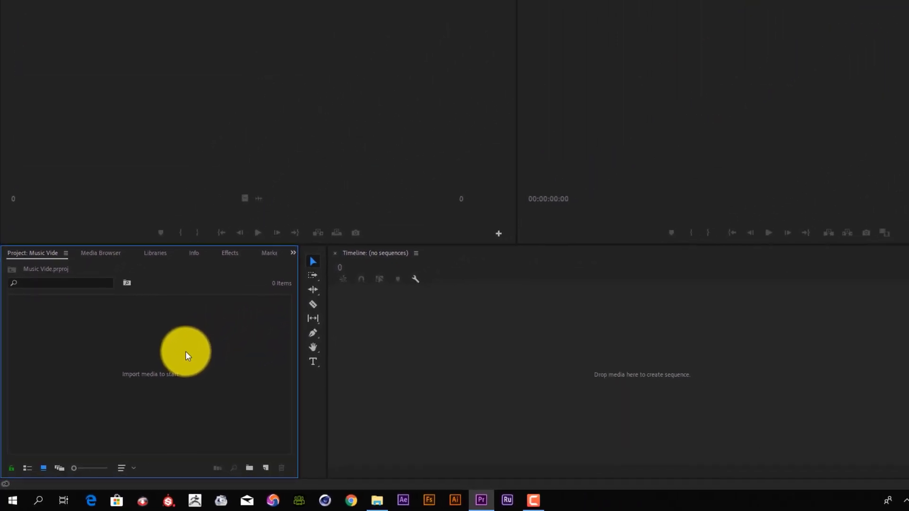
right_click(119, 359)
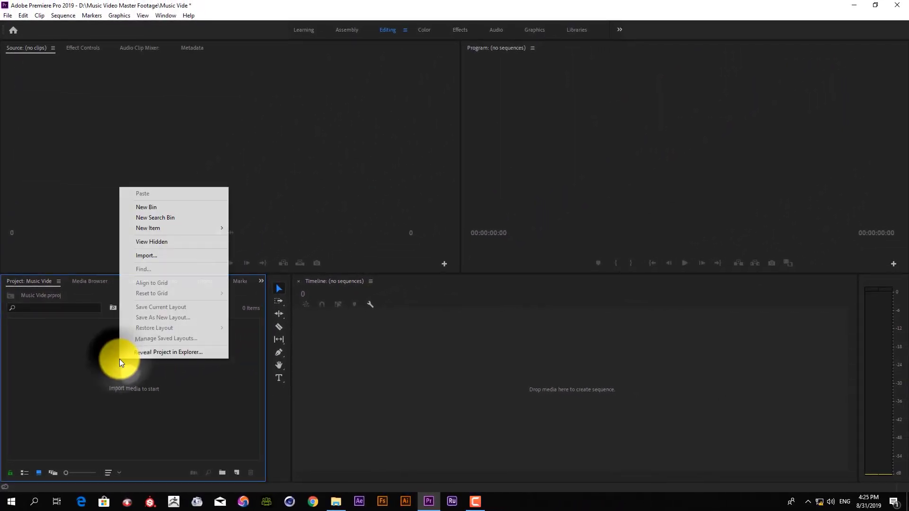
click(49, 77)
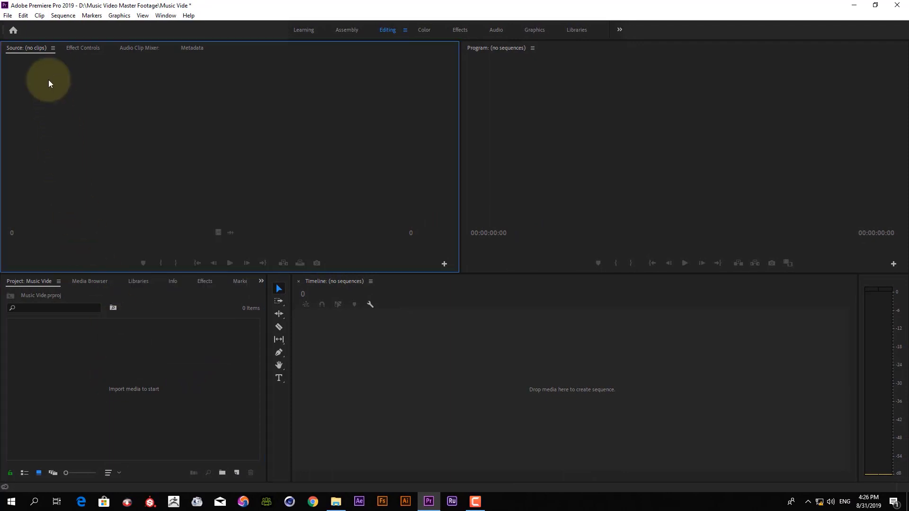
click(8, 15)
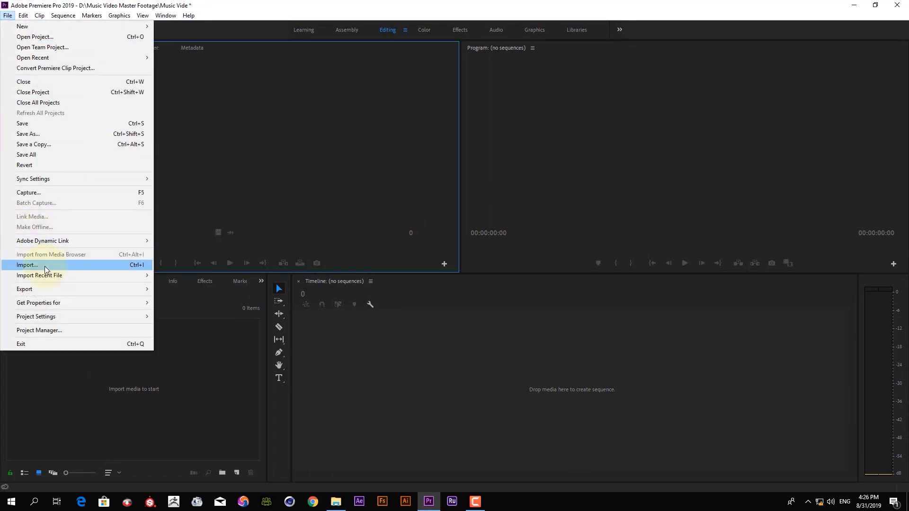
click(45, 266)
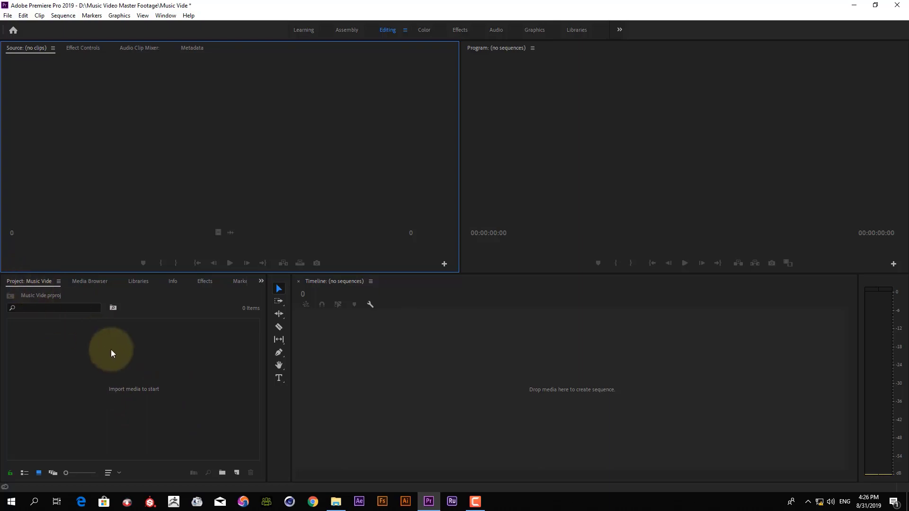
Step: Import all the video clips from 5V5A5467 through 5V5A5563 in the Music Video Master Footage folder into the project
double_click(120, 381)
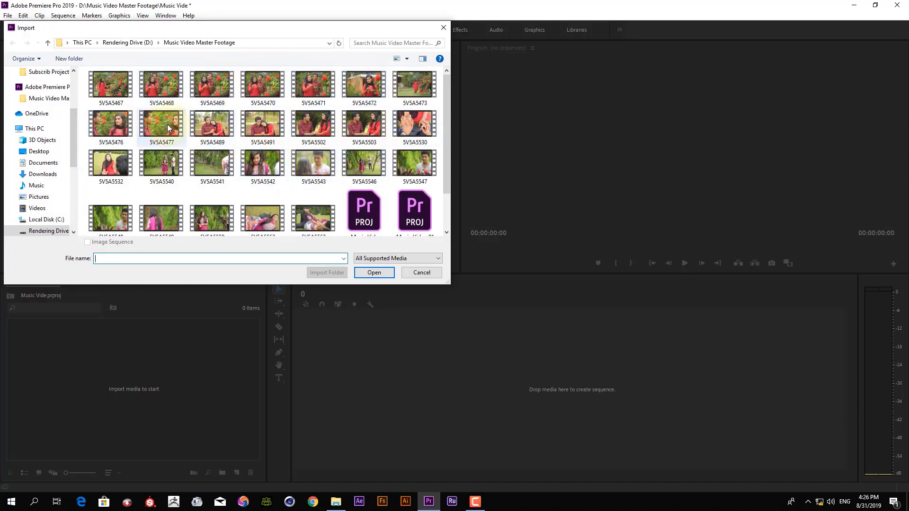
click(112, 89)
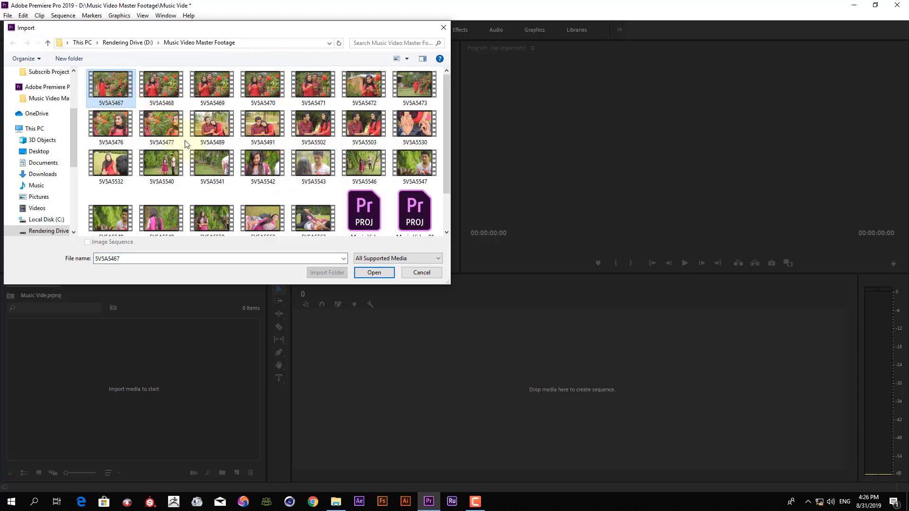
scroll(264, 223, down, 2)
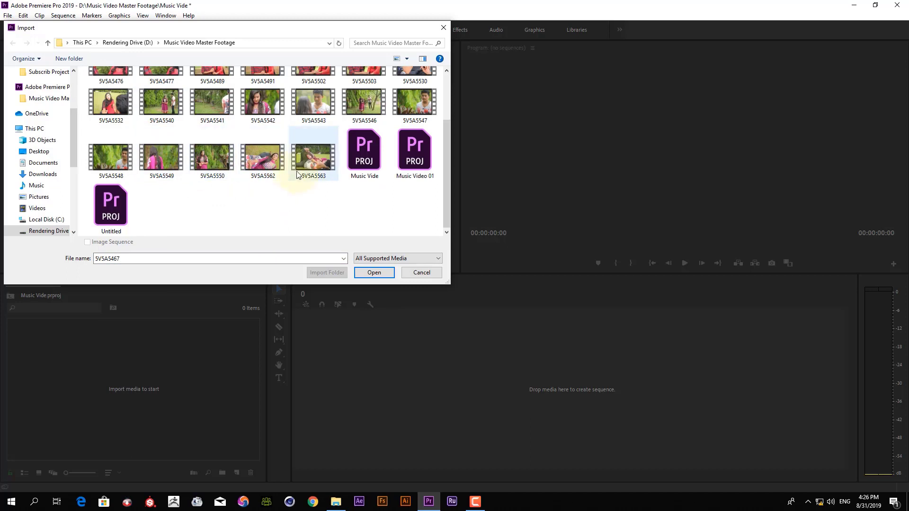
shift+click(315, 170)
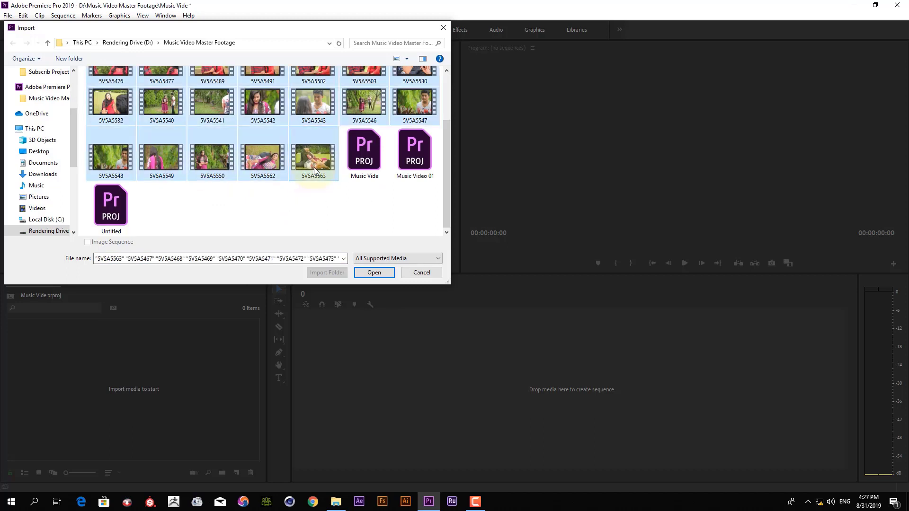
scroll(223, 159, up, 2)
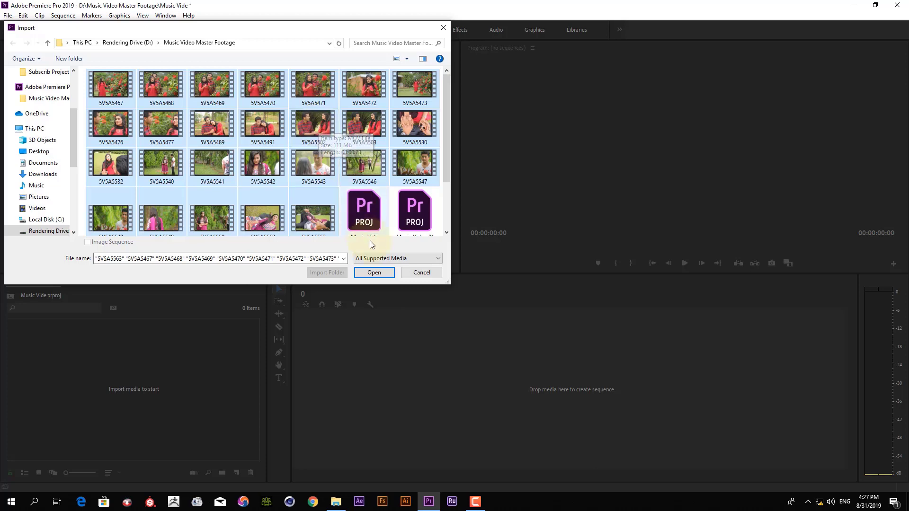
click(374, 273)
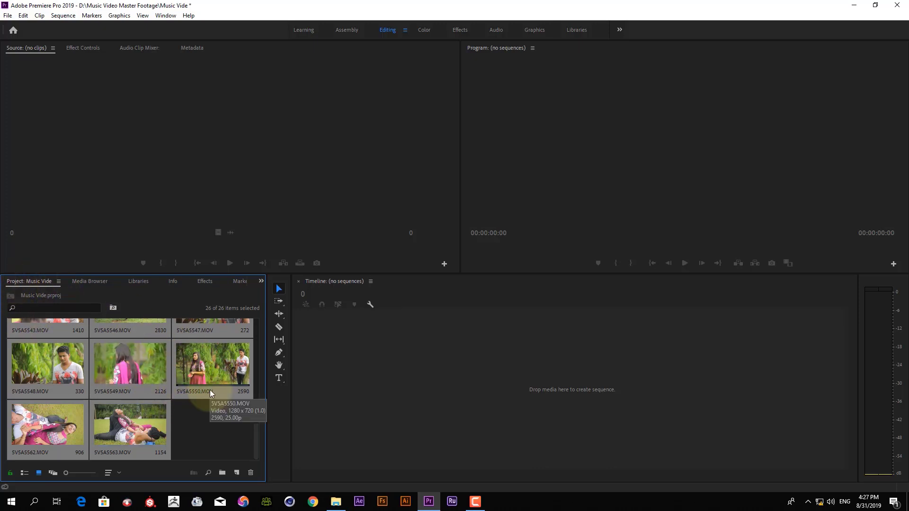
Step: Deselect the imported clips and enlarge the project view to fill the whole workspace
key(ctrl+shift+a)
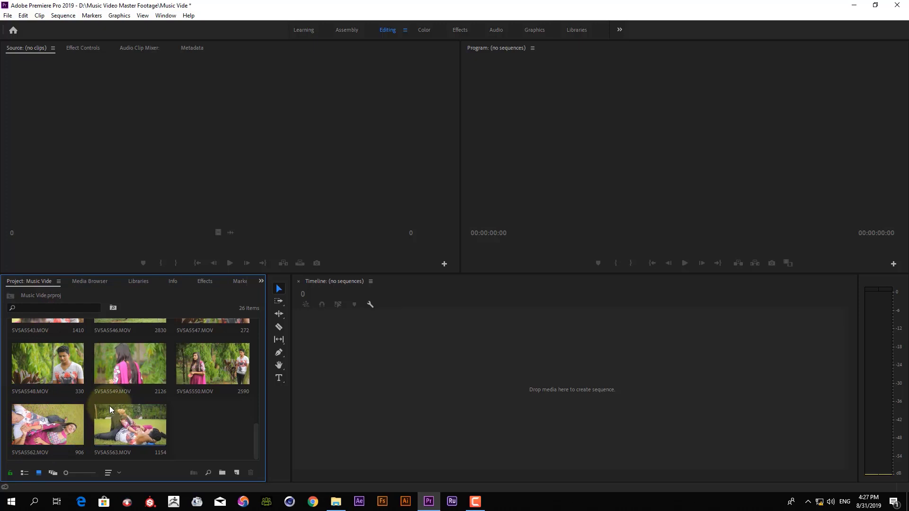
key(grave)
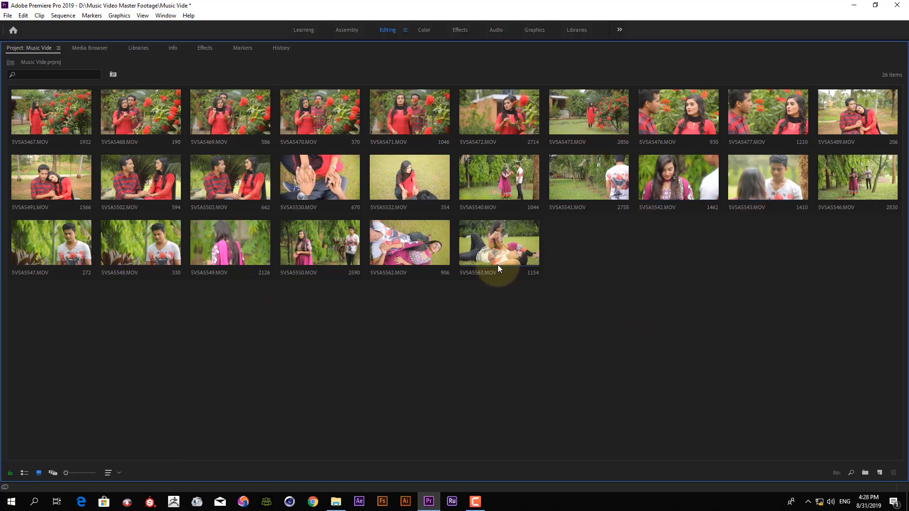
key(grave)
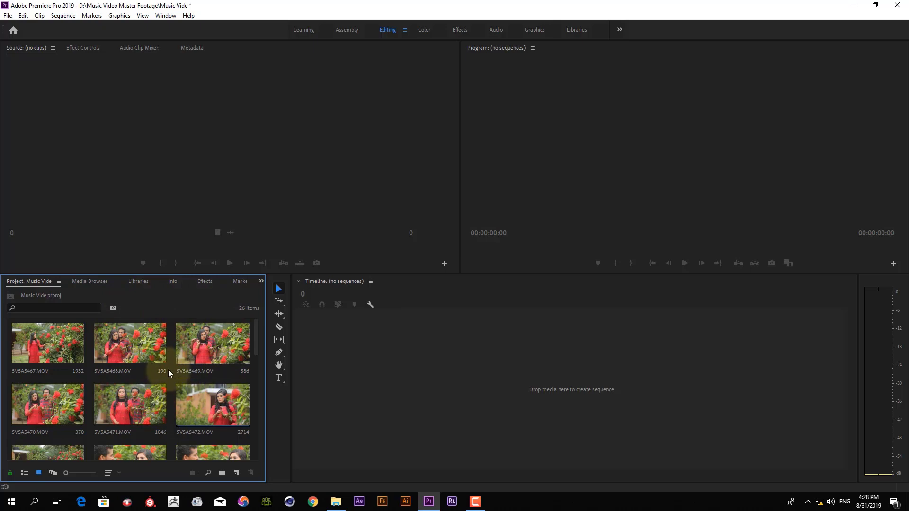
key(grave)
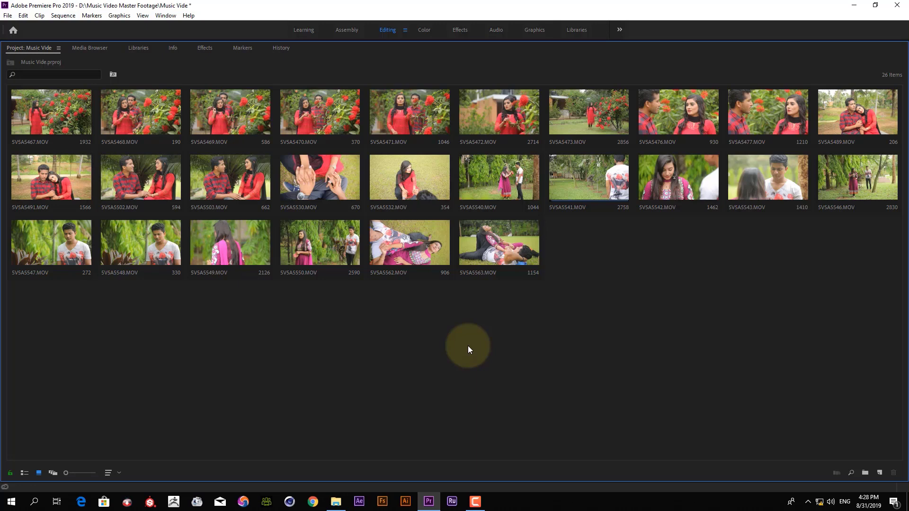
Step: Create a new bin in the project and name it Music Video Footage
right_click(437, 325)
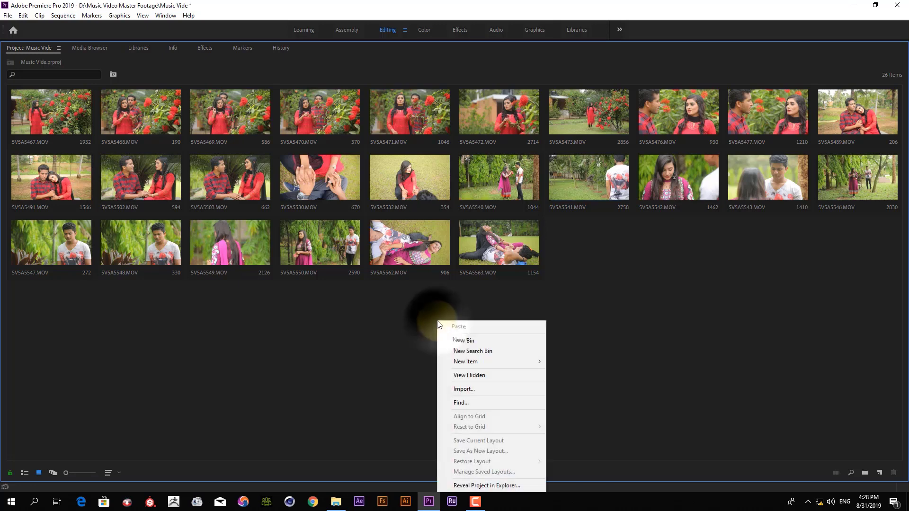
click(599, 341)
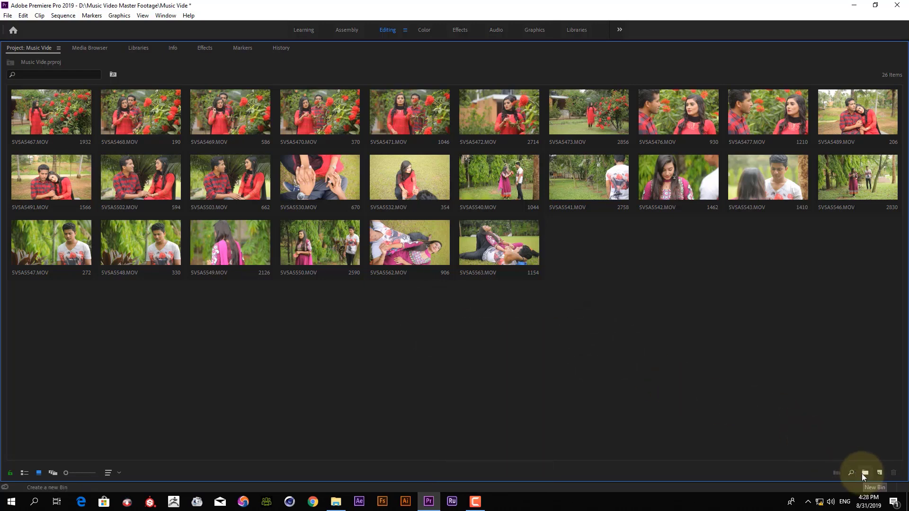
right_click(607, 346)
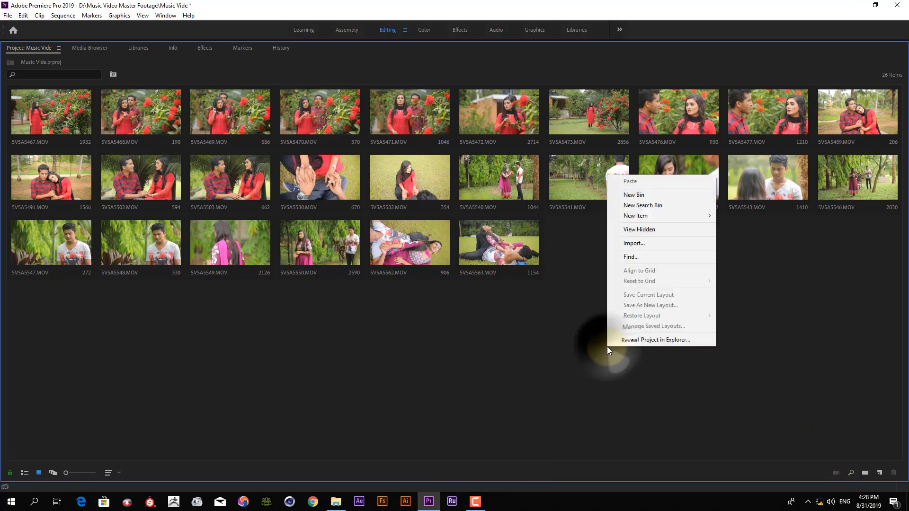
click(632, 195)
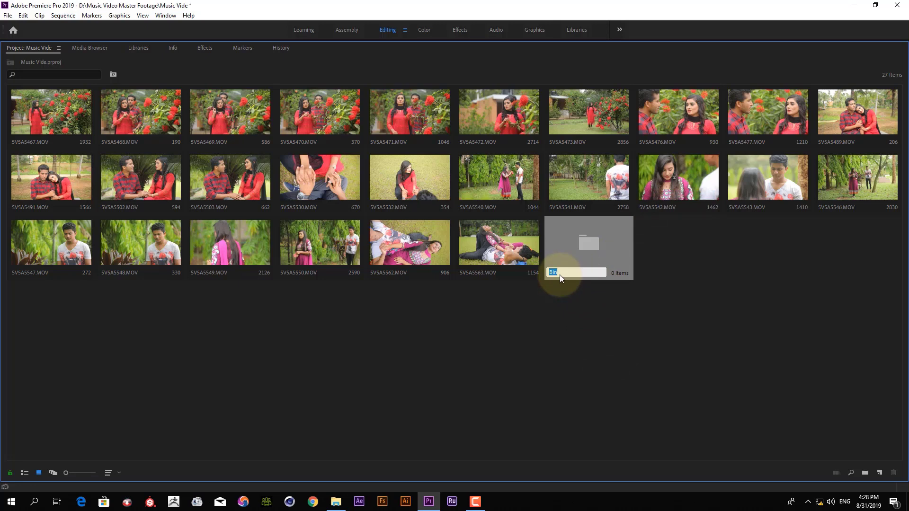
text(Music Video Footage)
click(685, 314)
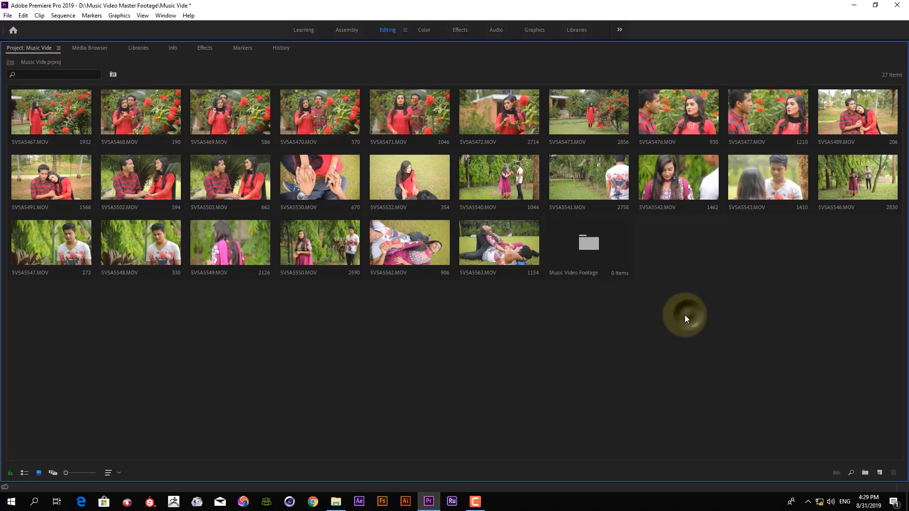
Step: Move all the imported clips, from 5V5A5467.MOV through 5V5A5563.MOV, into the Music Video Footage bin
click(70, 99)
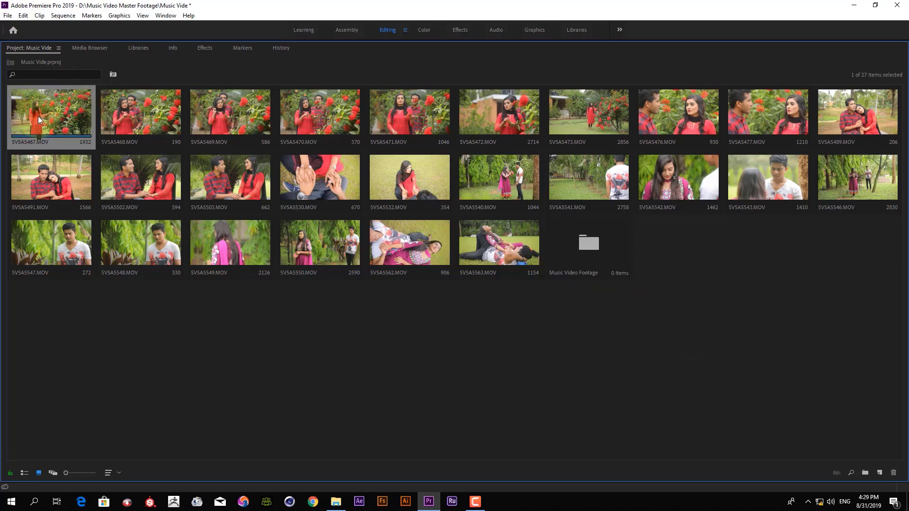
shift+click(516, 251)
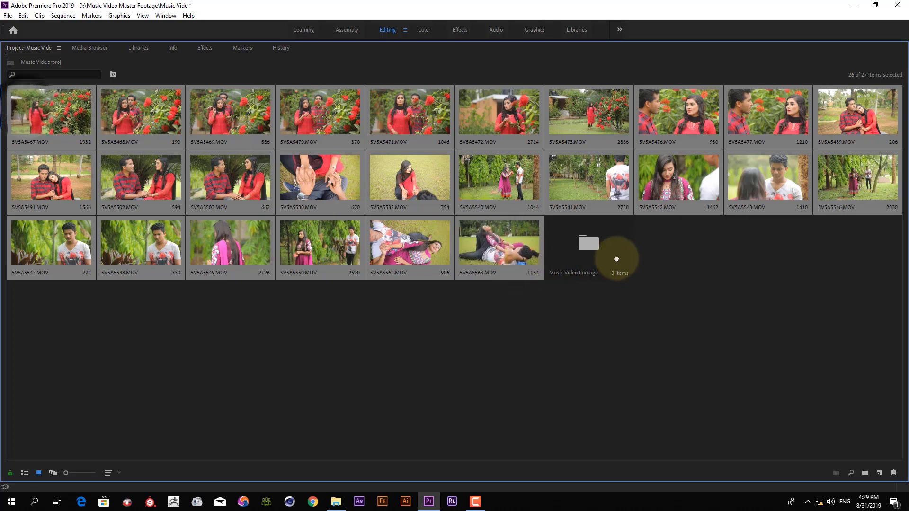
drag(616, 259, 597, 252)
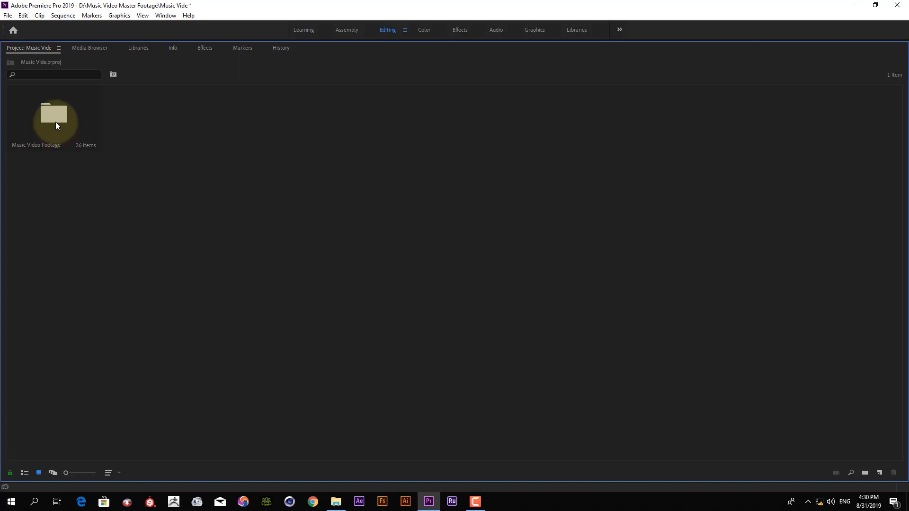
Step: Set the general preference for double-clicking bins to Open in new window
click(23, 16)
click(43, 303)
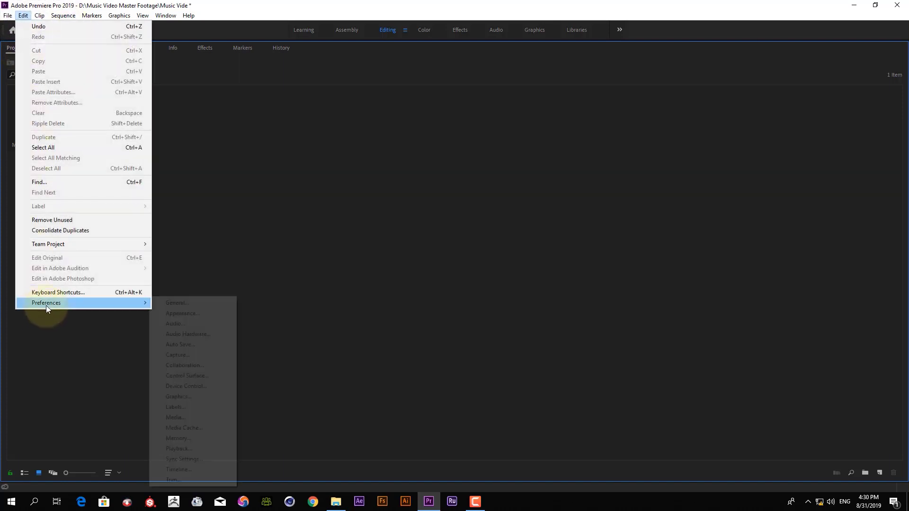
click(181, 305)
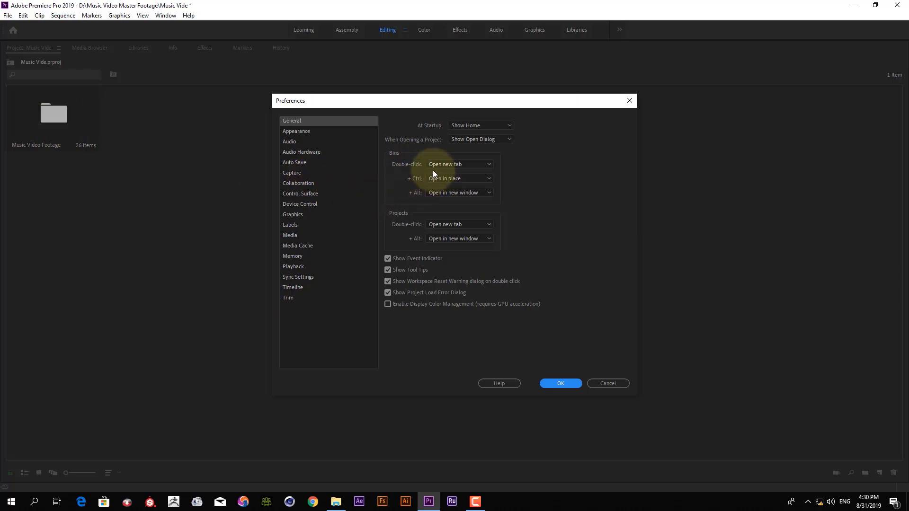
click(465, 165)
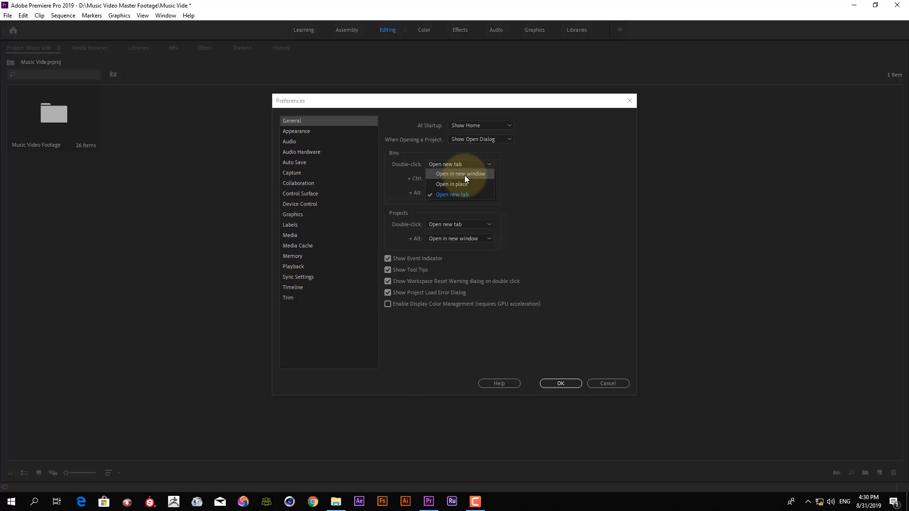
click(464, 174)
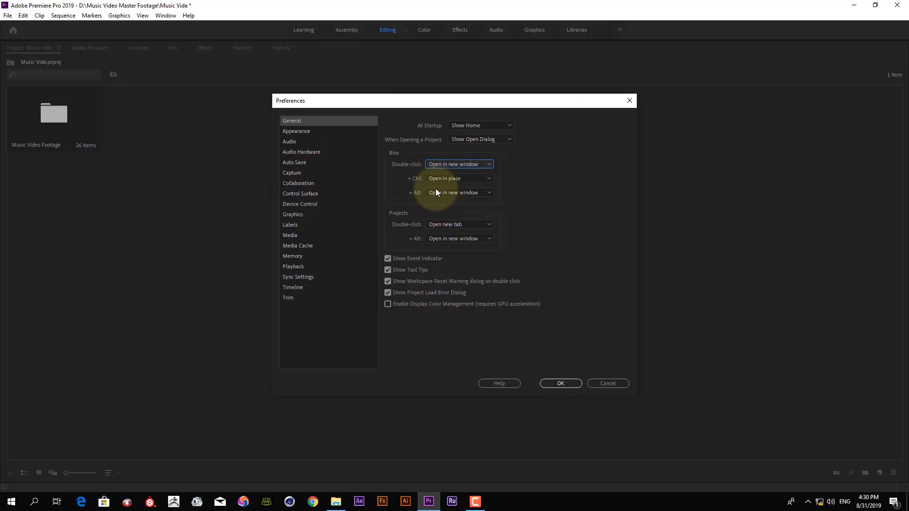
click(563, 383)
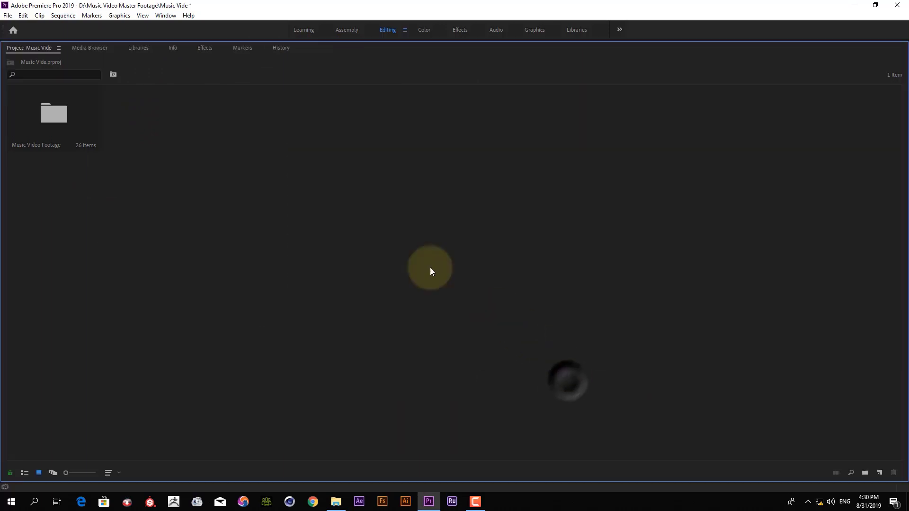
Step: View the Music Video Footage bin's clips in a separate floating window and close that window
double_click(40, 116)
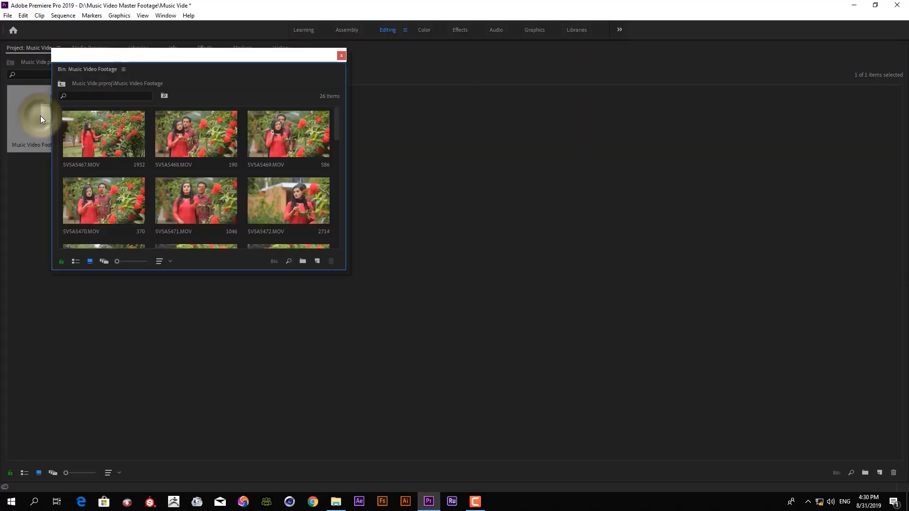
drag(253, 78, 521, 81)
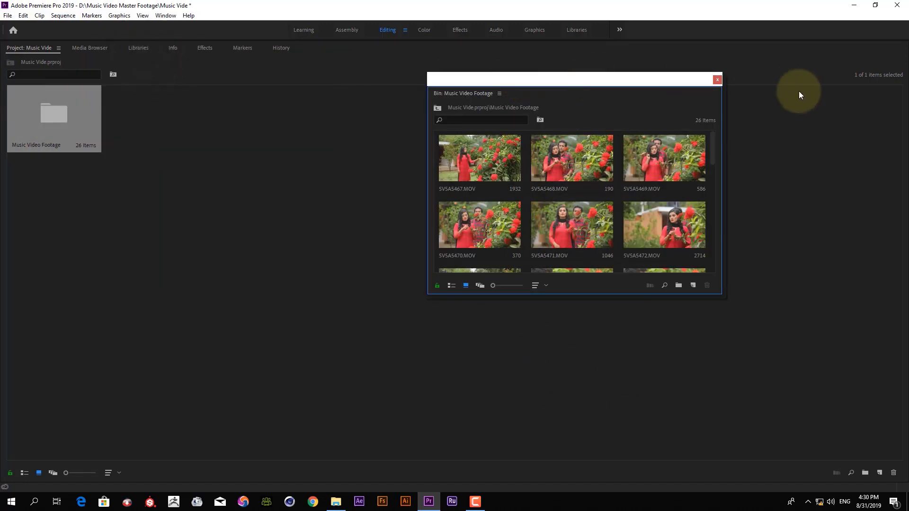
click(717, 80)
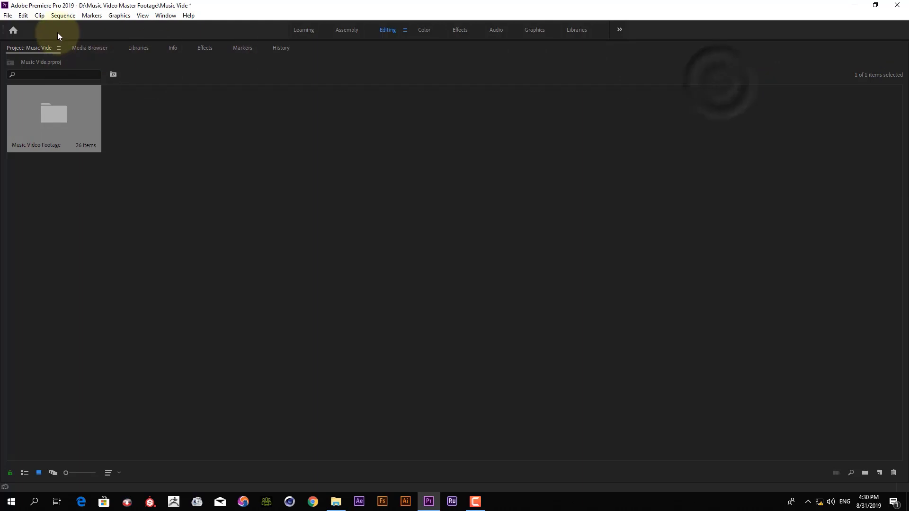
Step: Set the general preference for double-clicking bins to Open new tab
click(23, 15)
mouse_move(87, 306)
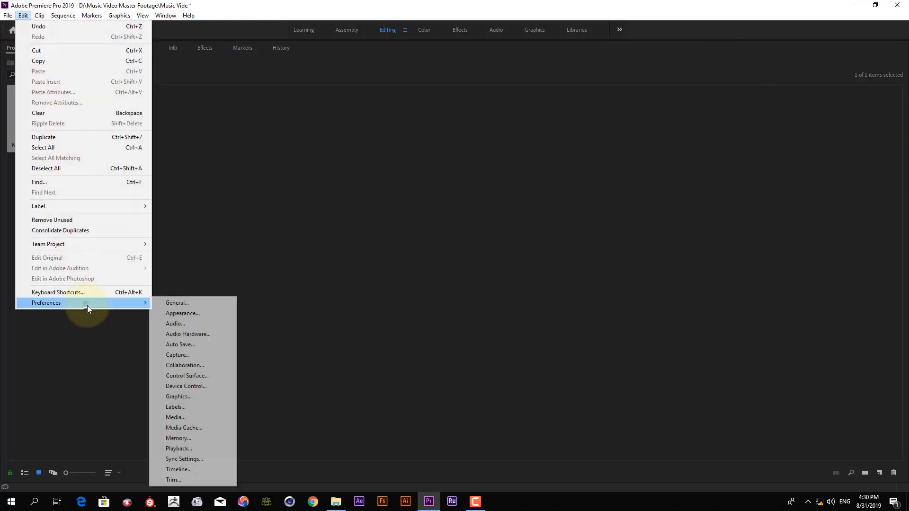
click(203, 304)
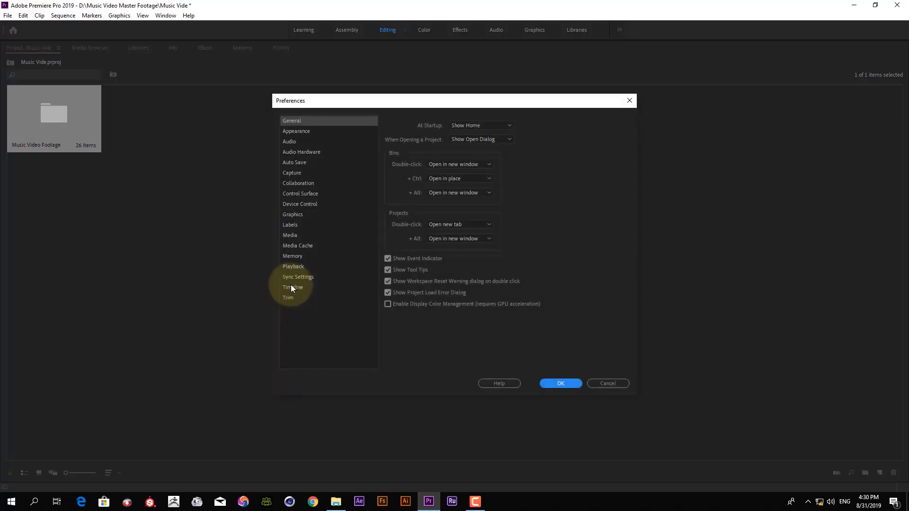
click(451, 164)
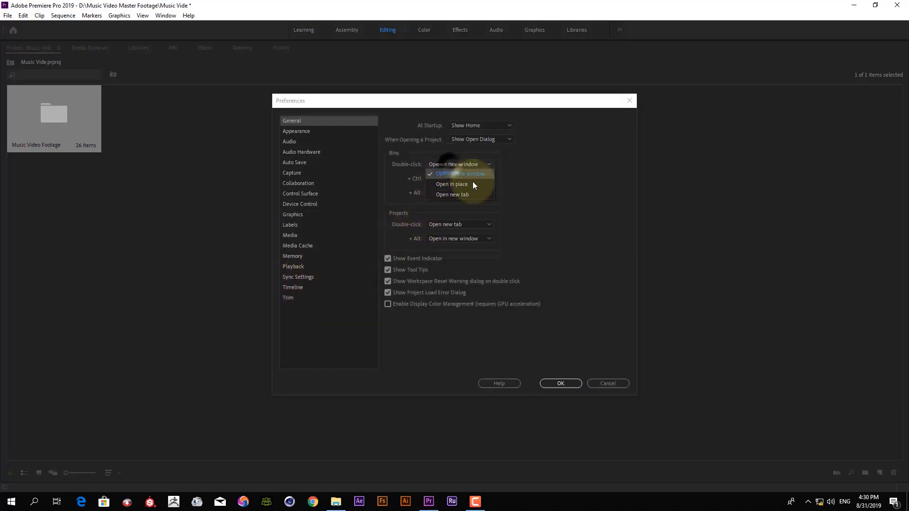
click(467, 195)
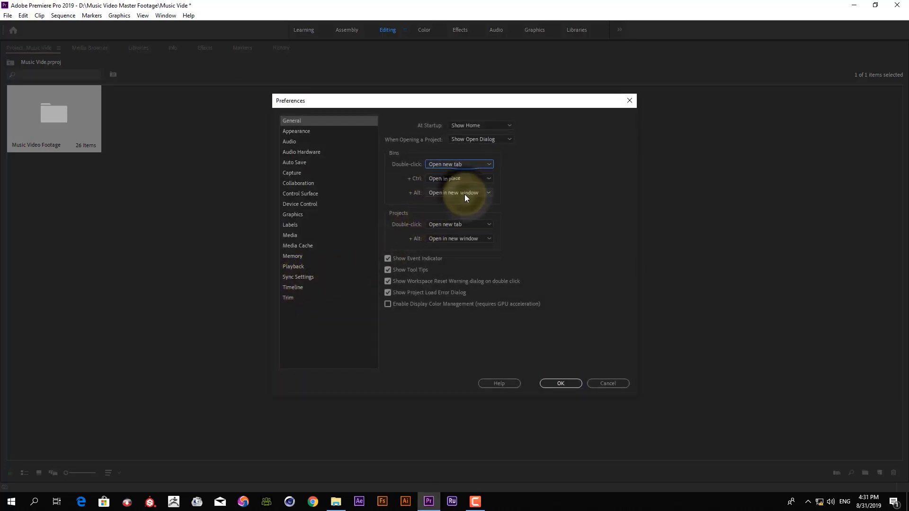
click(563, 383)
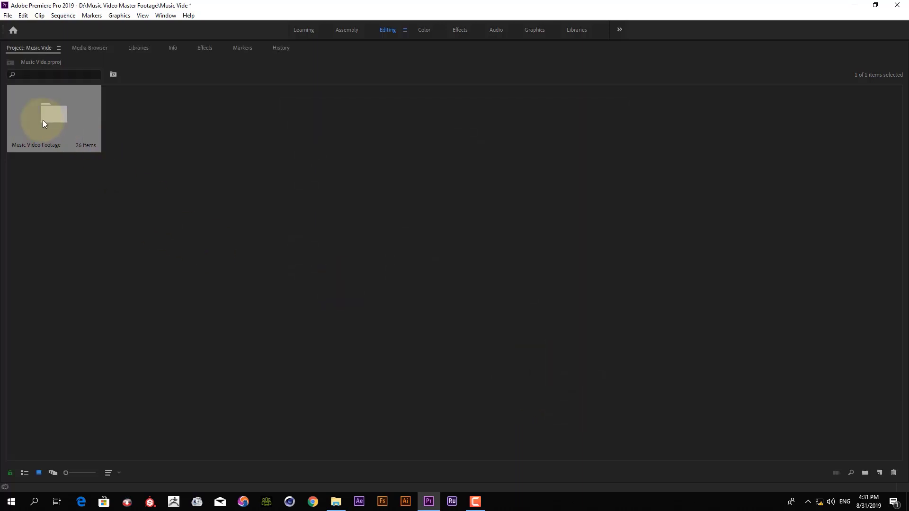
Step: Look through the Media Browser, Libraries, Info, Effects, Markers and History panels and return to the project's contents
click(82, 49)
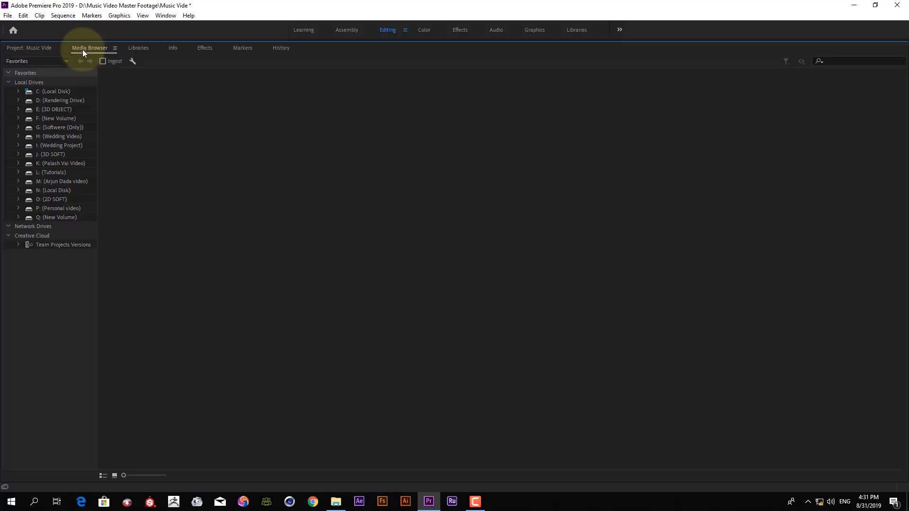
click(147, 48)
click(173, 47)
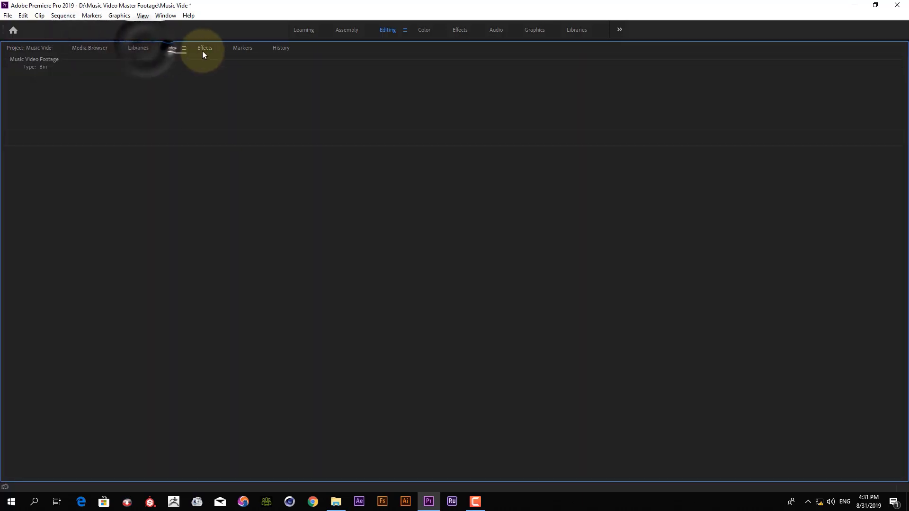
click(205, 47)
click(241, 48)
click(284, 47)
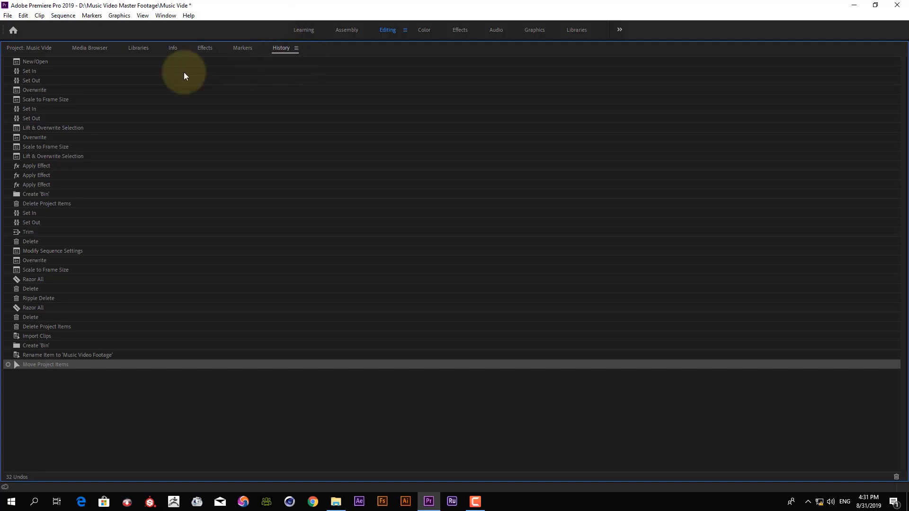
click(33, 49)
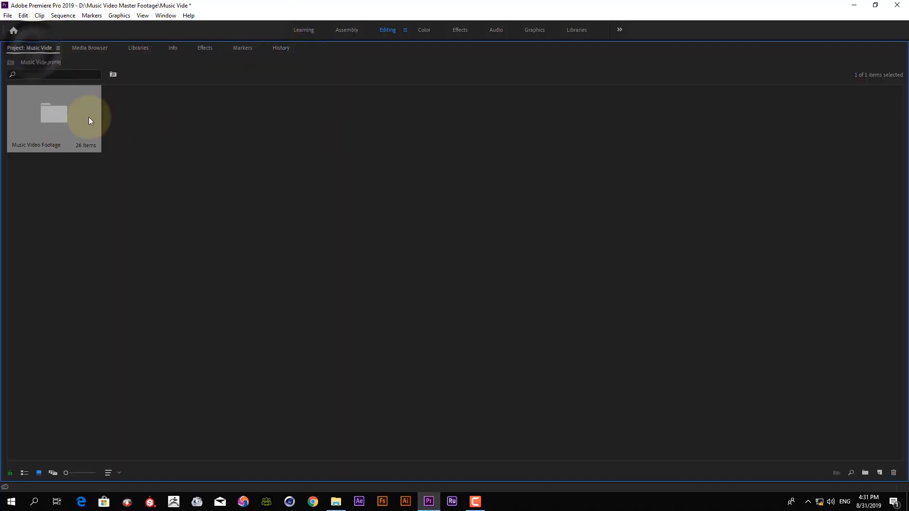
Step: View the Music Video Footage bin's clips in its own tab, compare with the project's root, and close the bin's tab
double_click(51, 122)
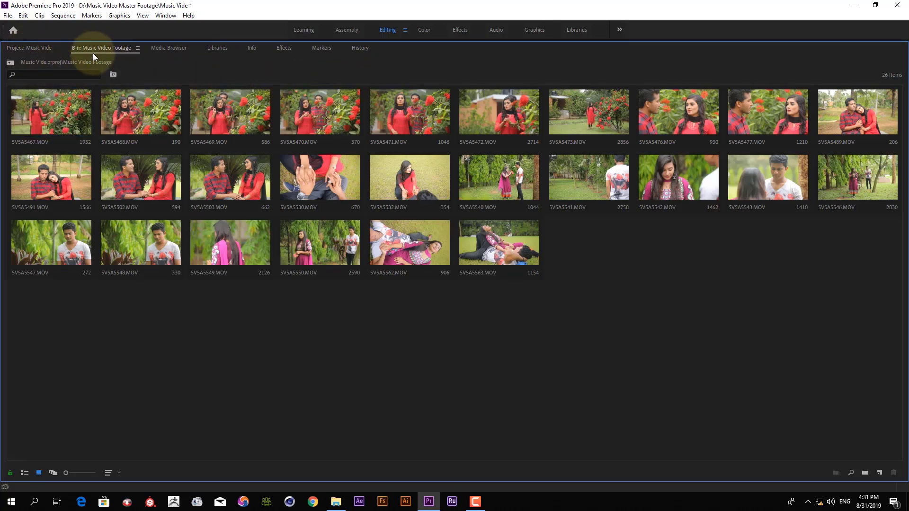
click(30, 50)
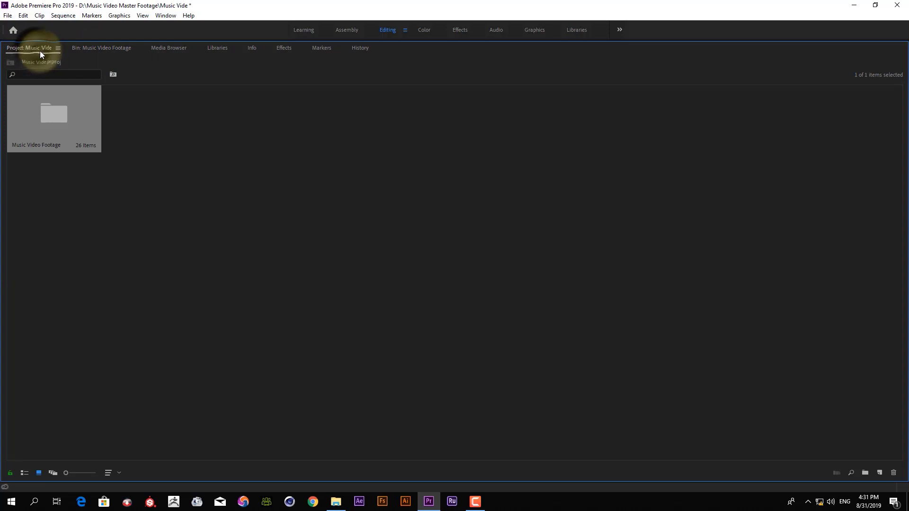
click(102, 48)
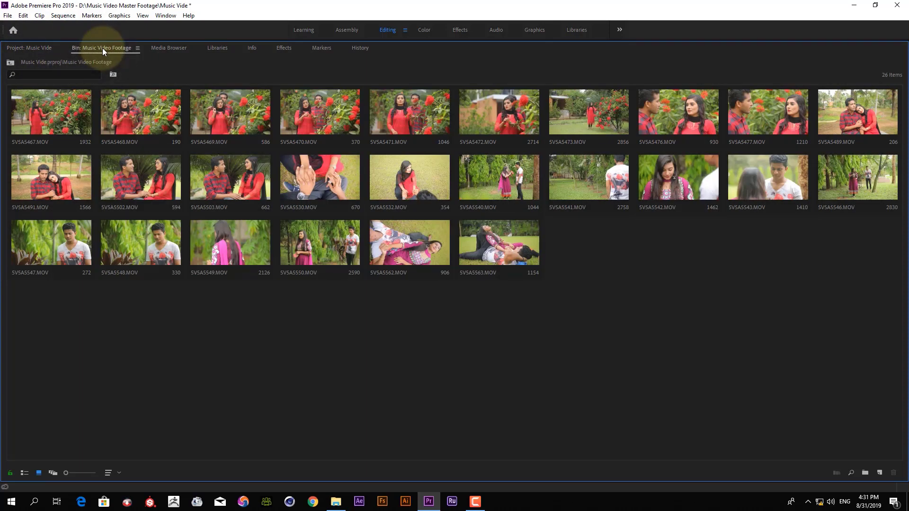
click(136, 48)
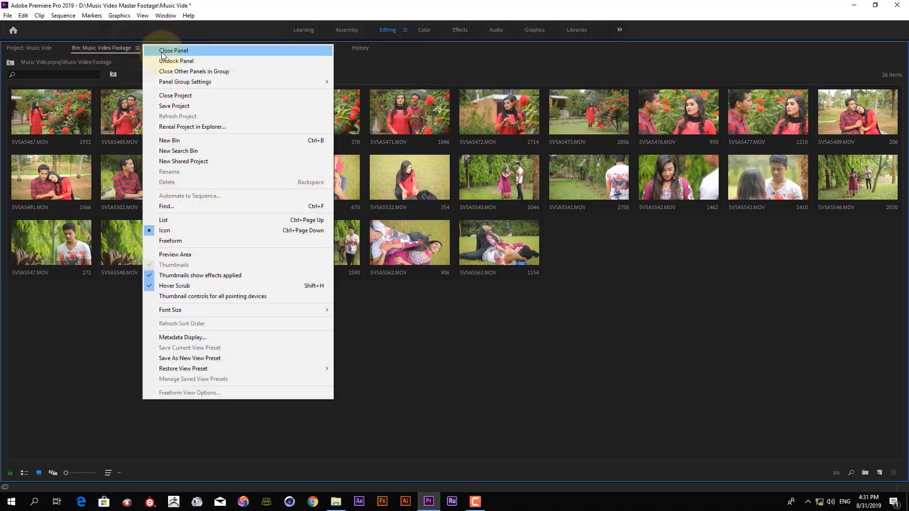
click(162, 52)
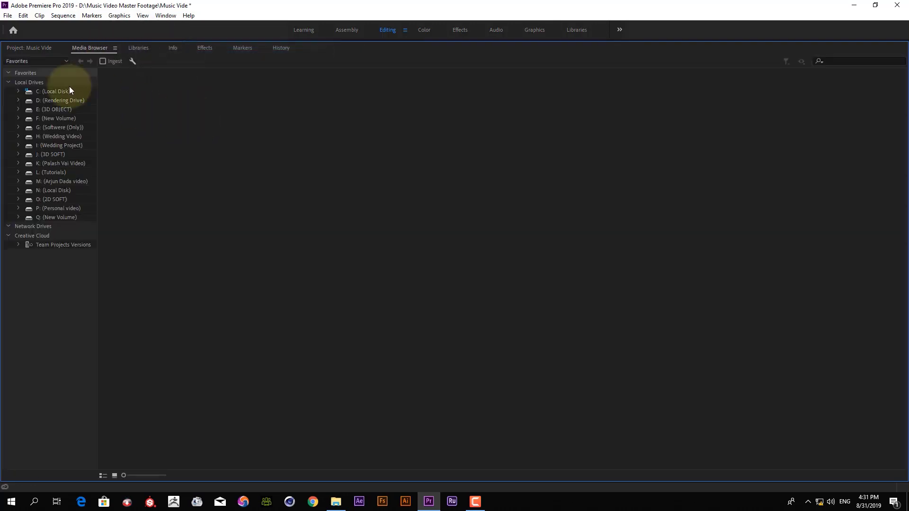
click(21, 46)
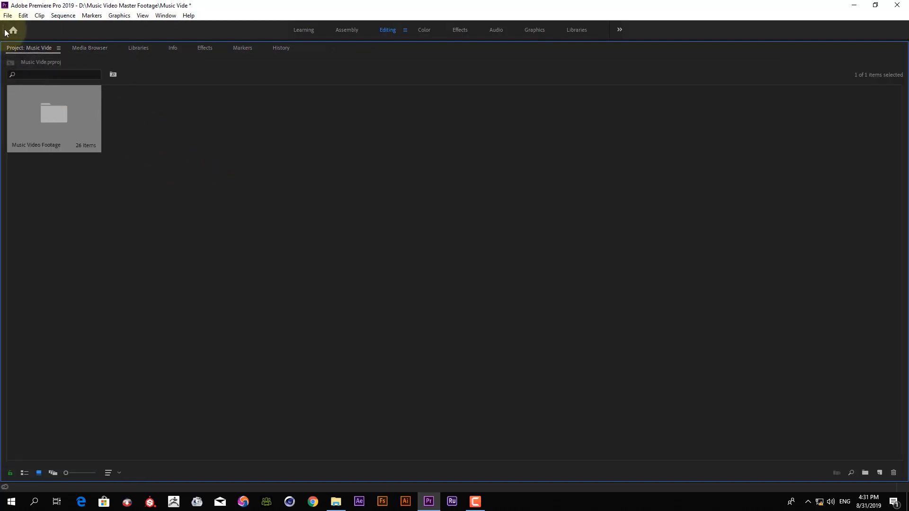
Step: Set the general preference for double-clicking bins back to Open in new window
click(23, 15)
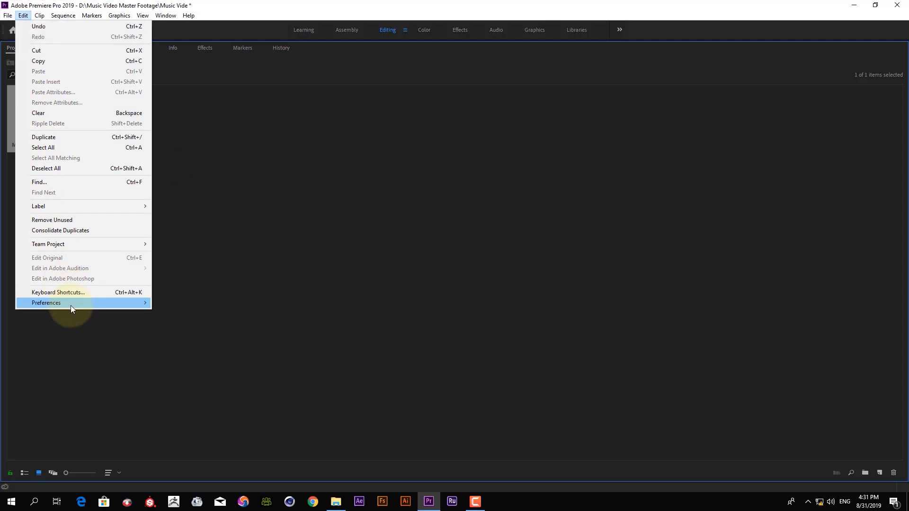
mouse_move(71, 303)
click(196, 302)
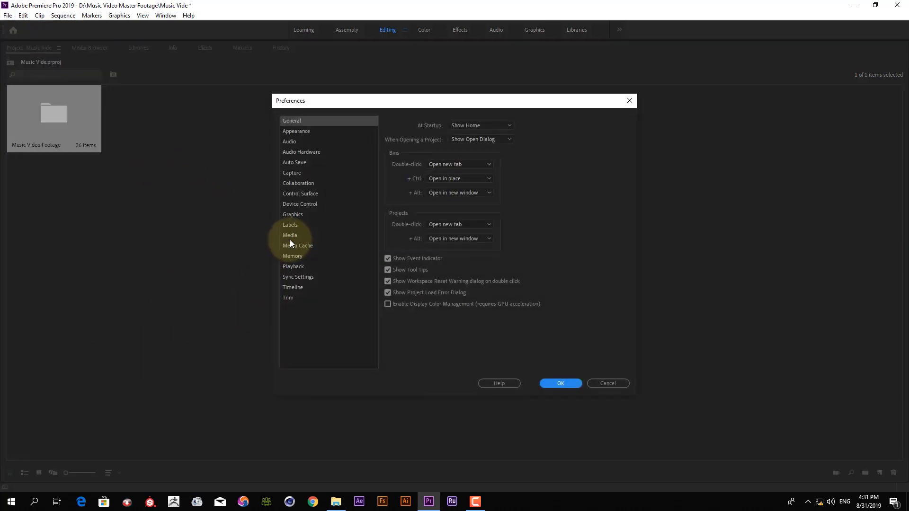
click(471, 164)
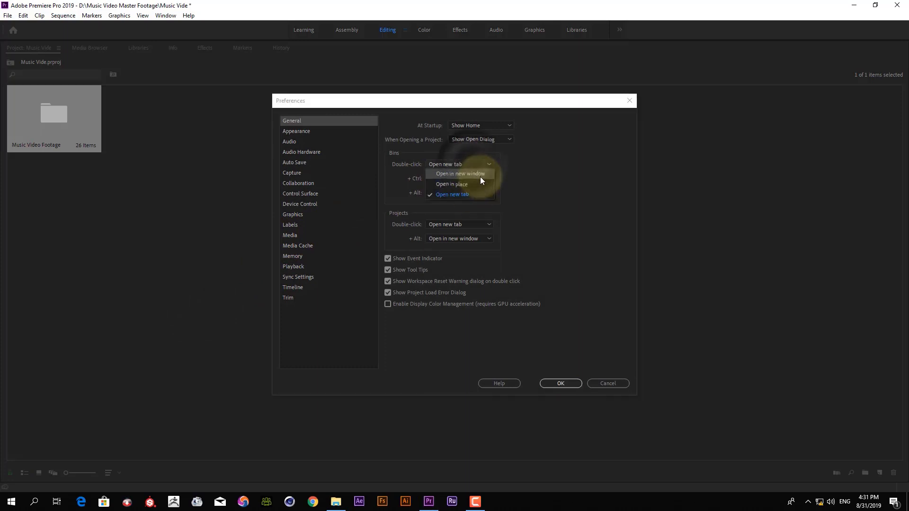
click(480, 174)
click(565, 385)
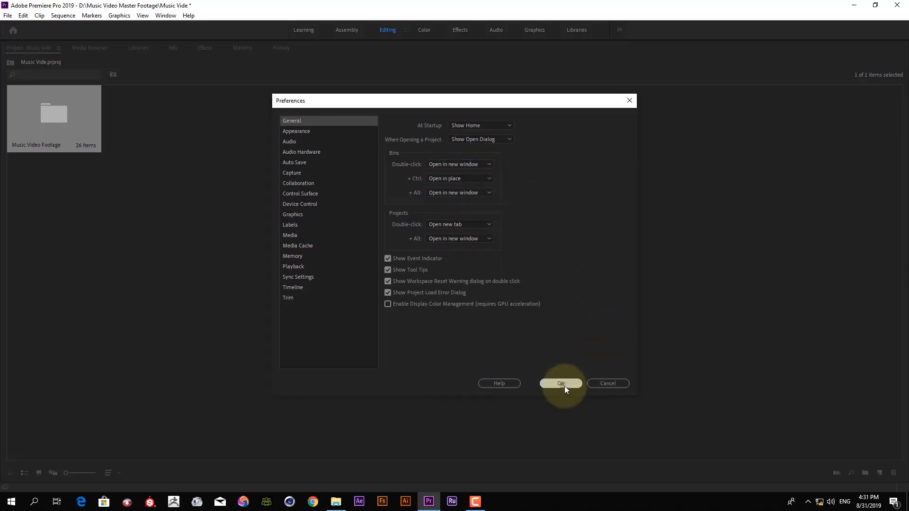
Step: Open the Music Video Footage bin in a floating window, dock it after the History panel, and close it again
double_click(72, 123)
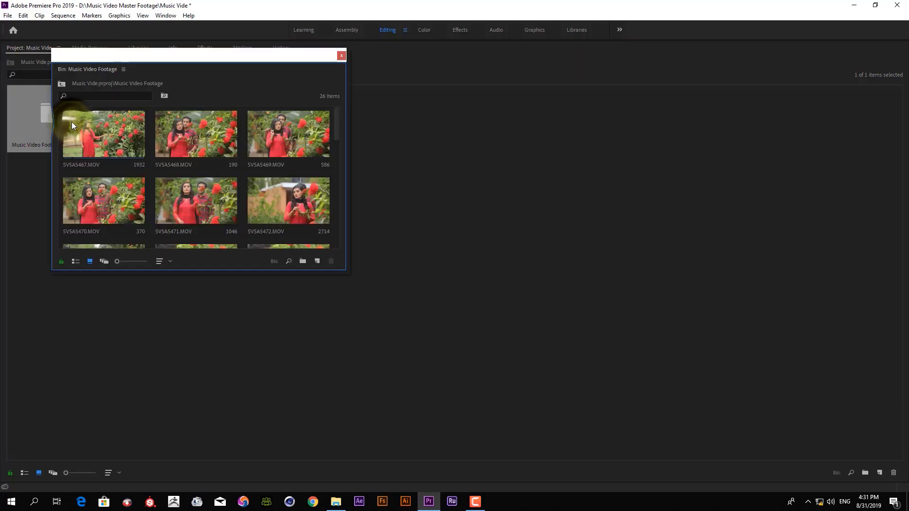
drag(124, 64, 464, 109)
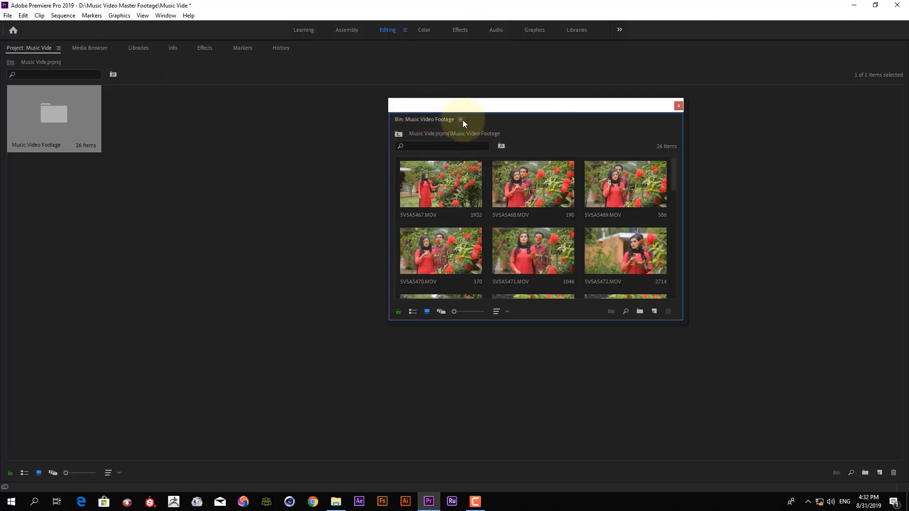
drag(489, 122, 281, 56)
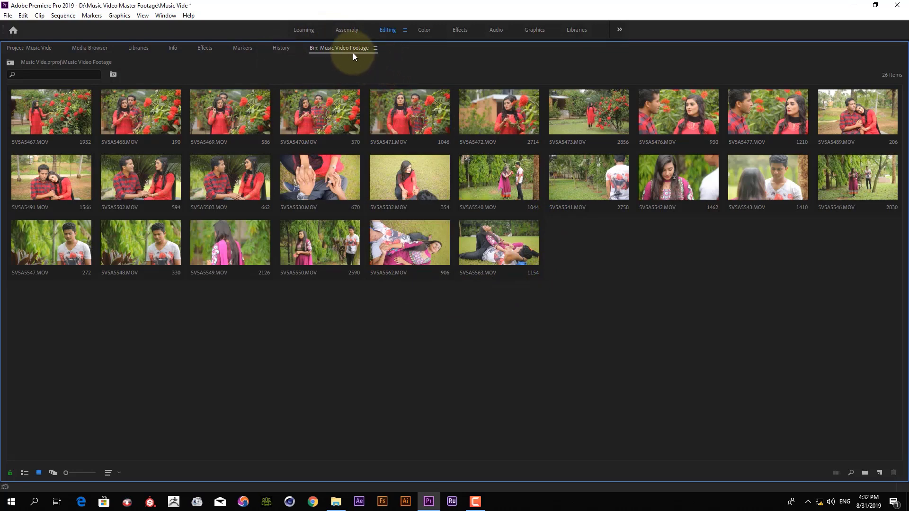
click(377, 48)
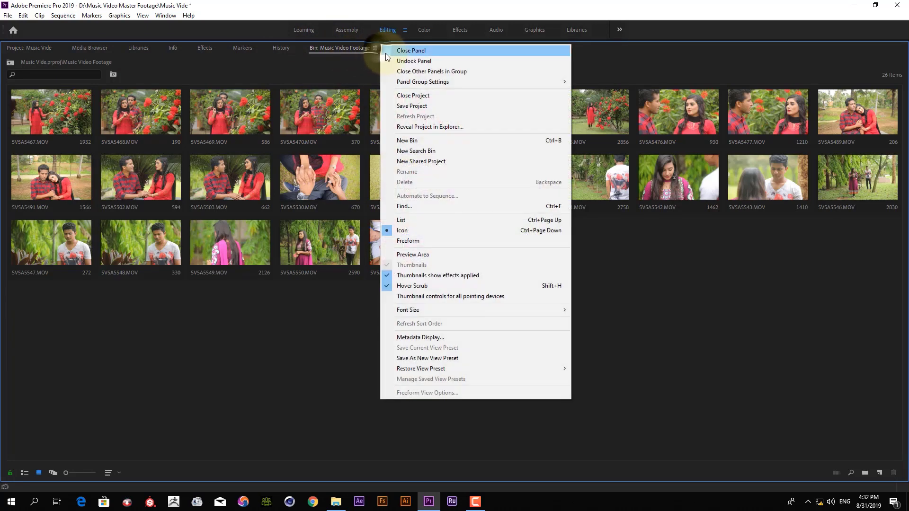
click(388, 46)
click(45, 47)
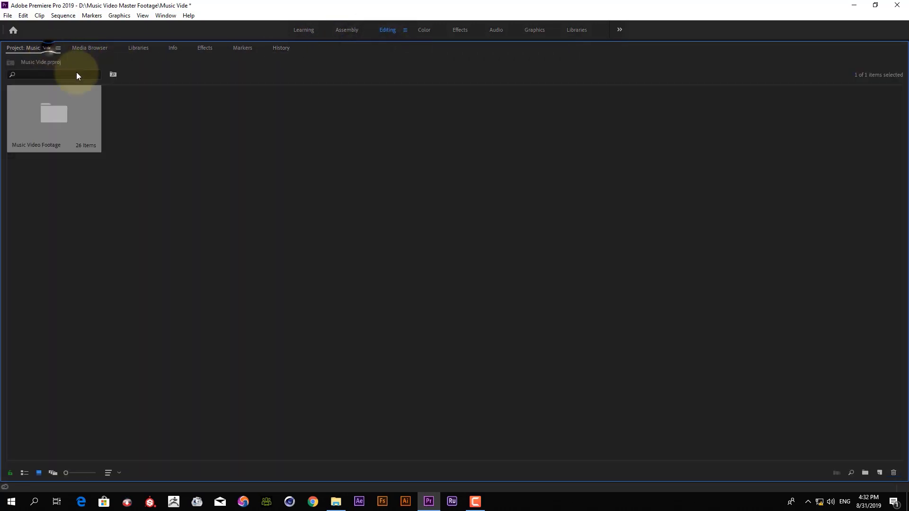
Step: Open the Music Video Footage bin in a floating window and dock it as a tab between the Project and Media Browser panels
double_click(29, 104)
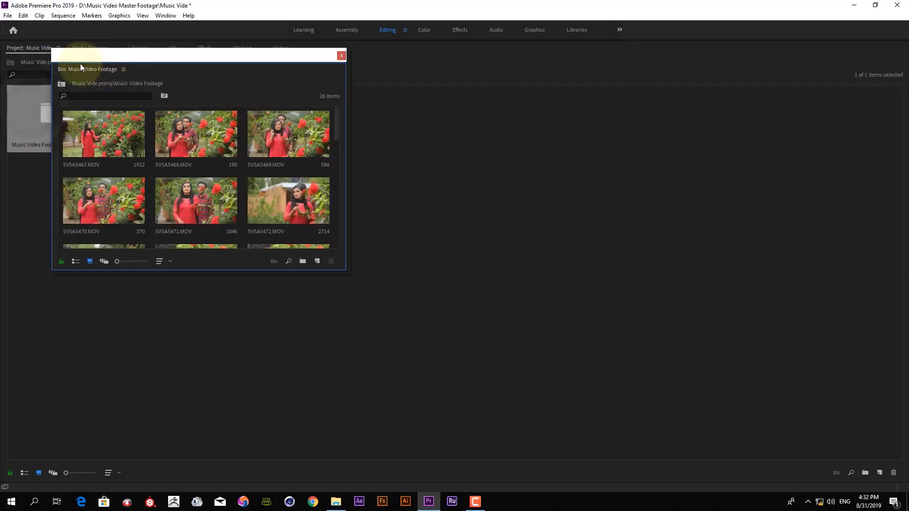
drag(67, 69, 307, 51)
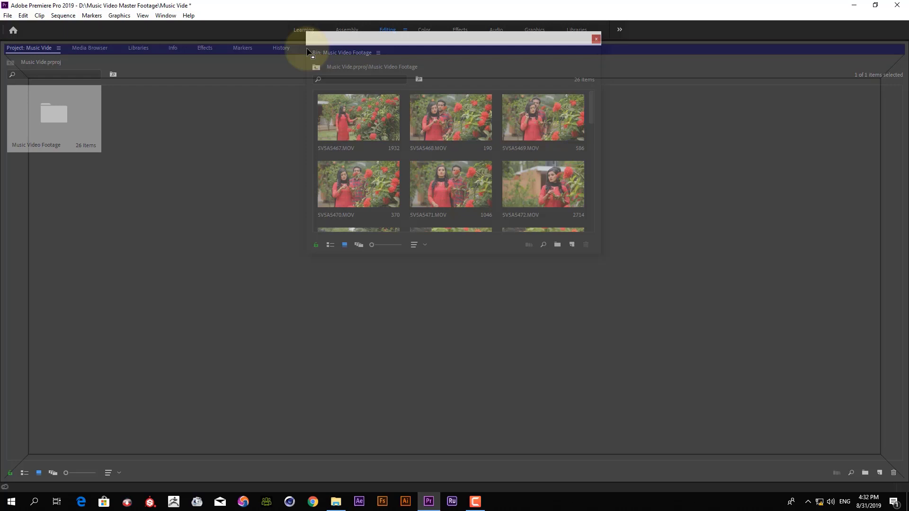
drag(308, 52, 308, 52)
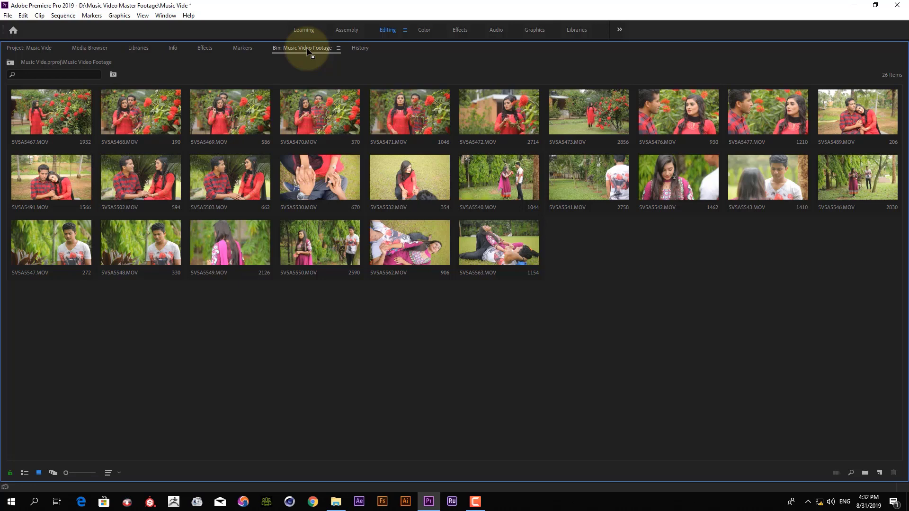
drag(298, 51, 91, 47)
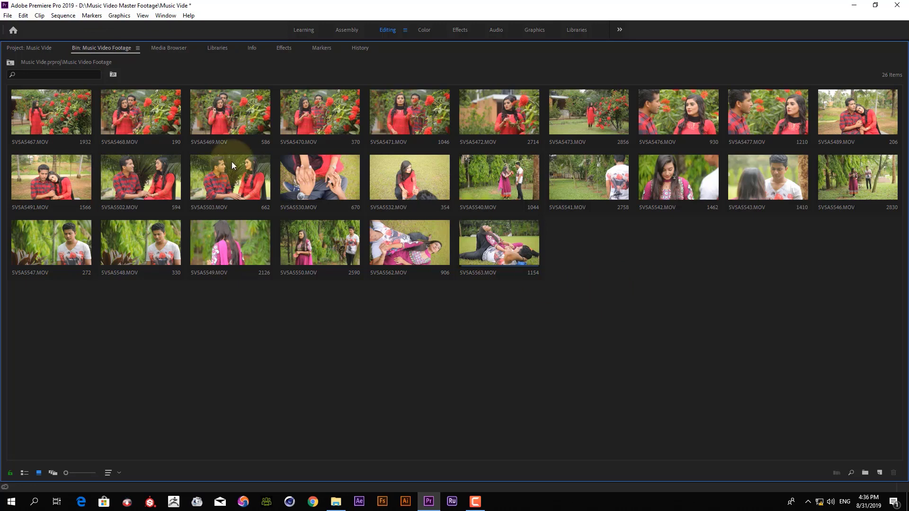
Step: Create a new bin named 01 inside the Music Video Footage bin
click(39, 52)
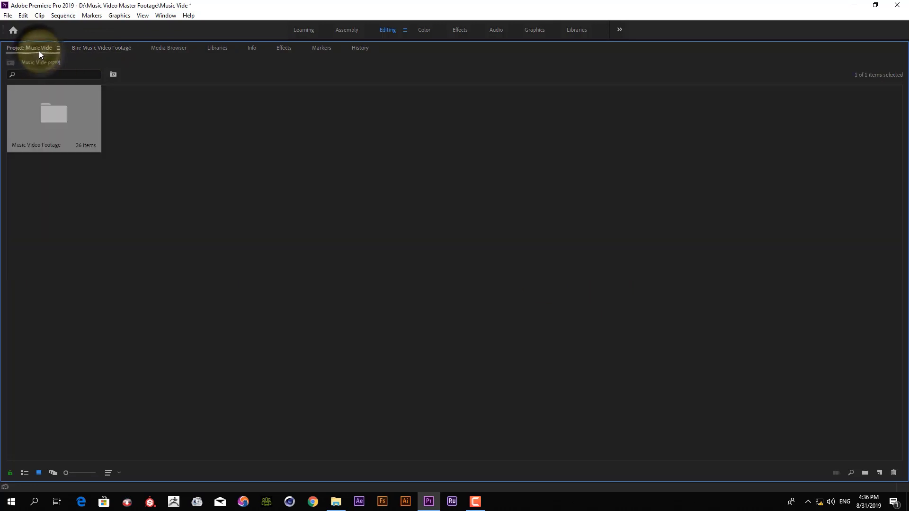
double_click(82, 134)
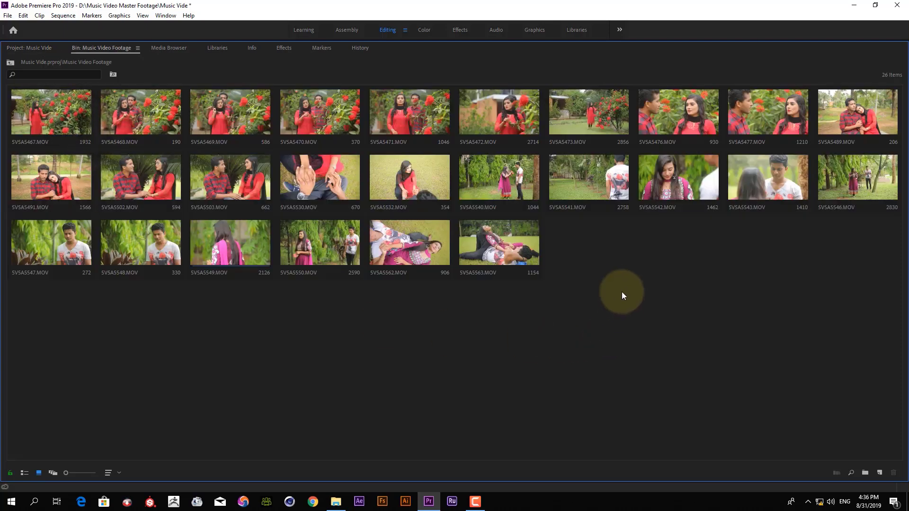
right_click(575, 263)
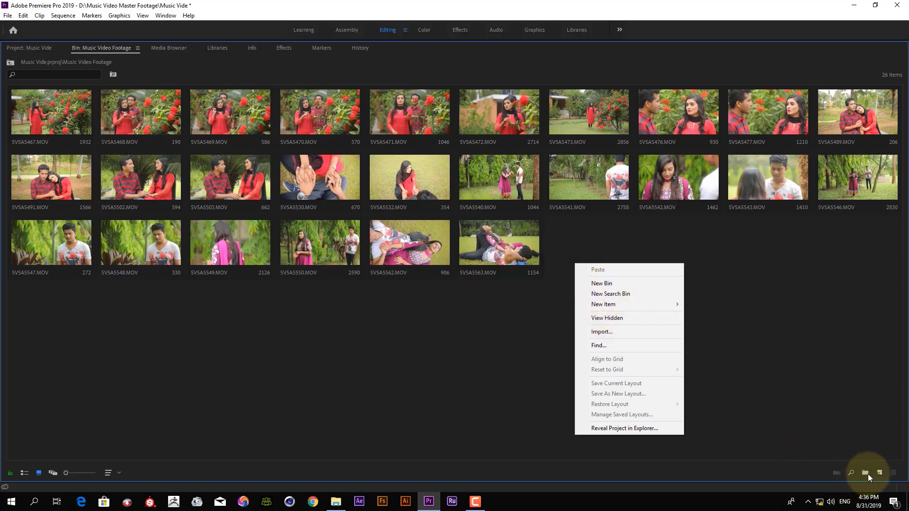
click(748, 475)
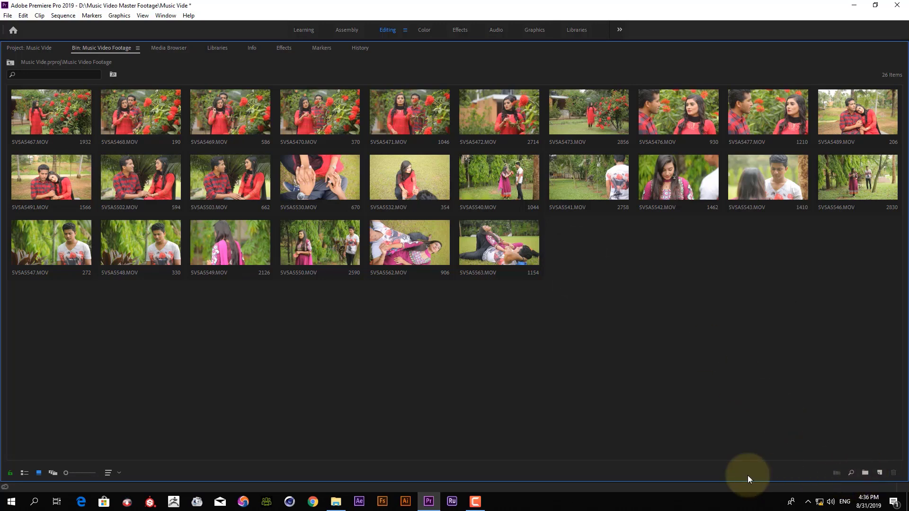
click(864, 473)
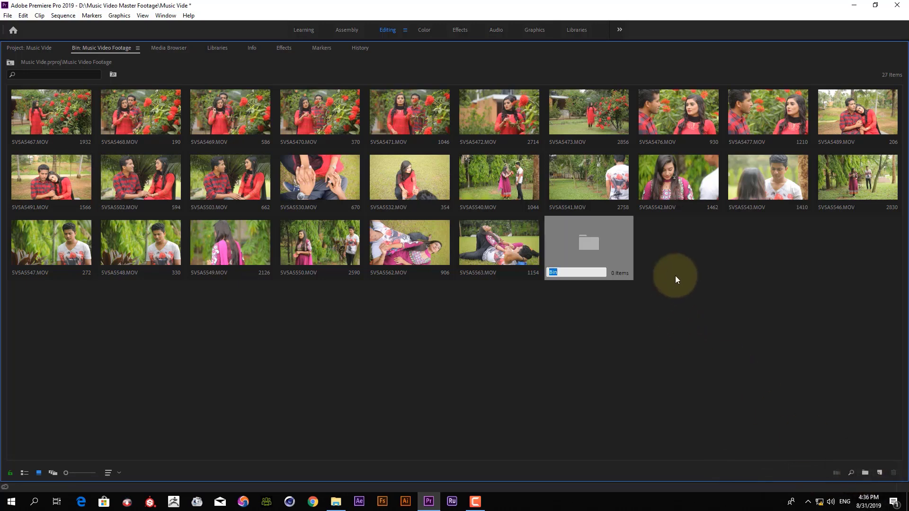
text(01)
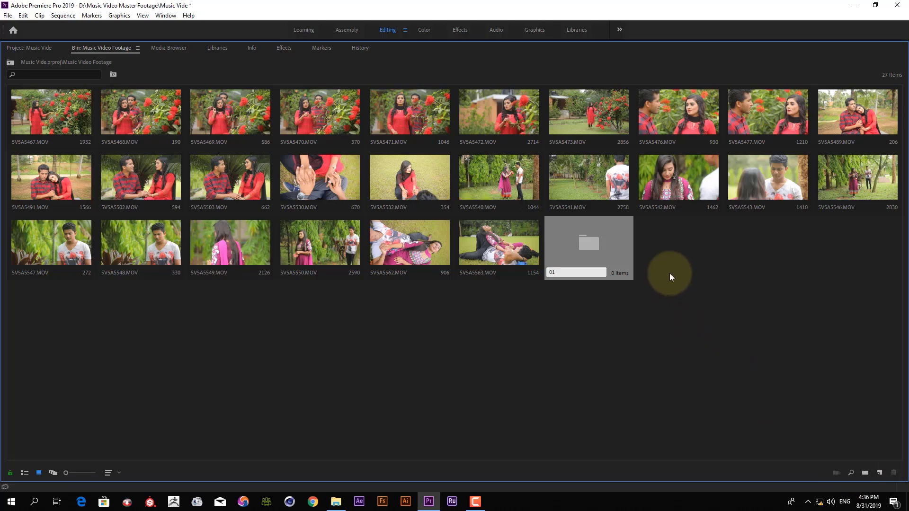
key(Return)
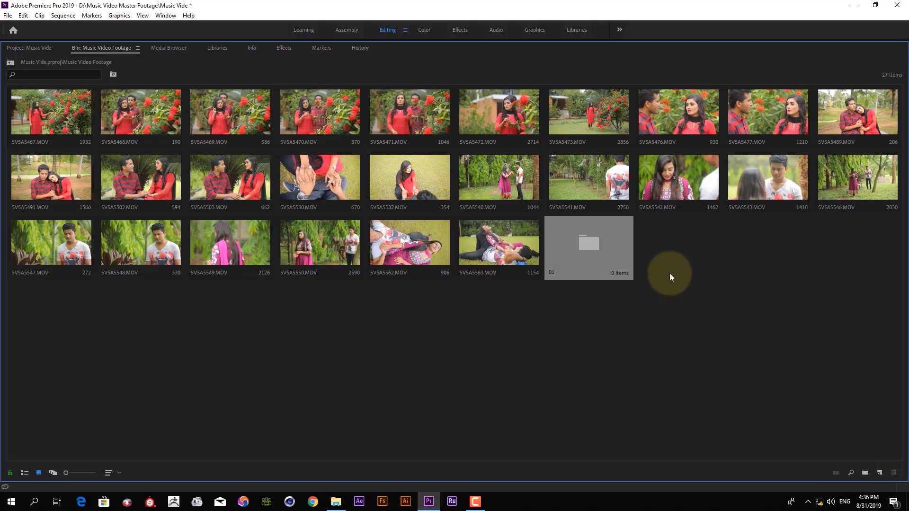
Step: Open the 01 bin in a floating window, move the window over the footage clips, and close it
double_click(592, 256)
drag(141, 61, 391, 124)
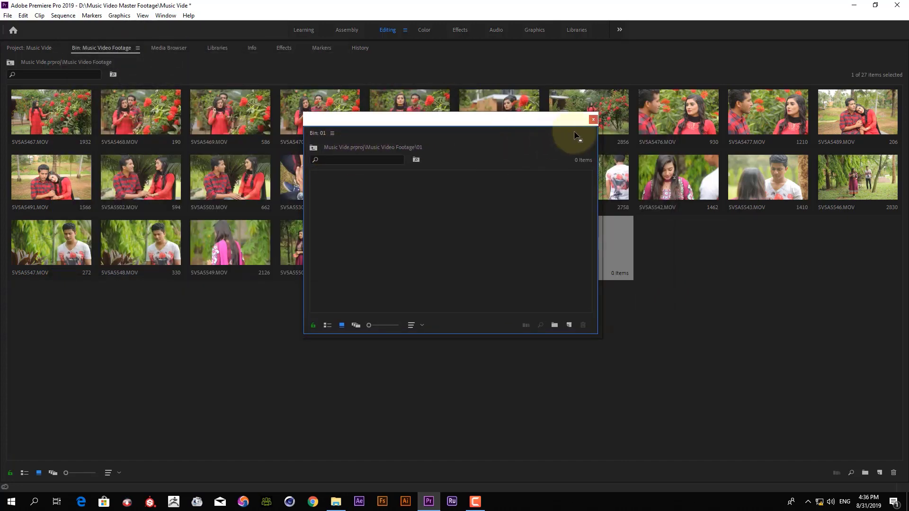
click(593, 119)
Step: Set the general preference for double-clicking bins to Open new tab
click(24, 16)
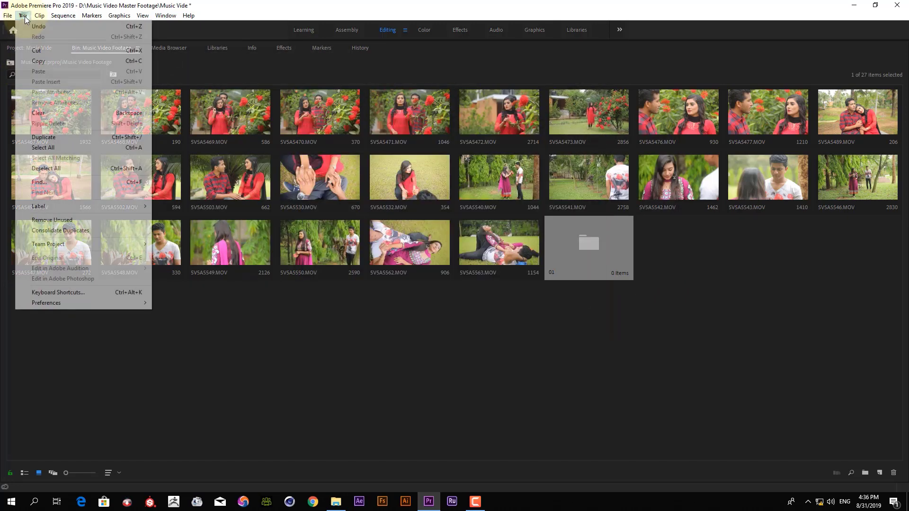
mouse_move(62, 302)
click(203, 302)
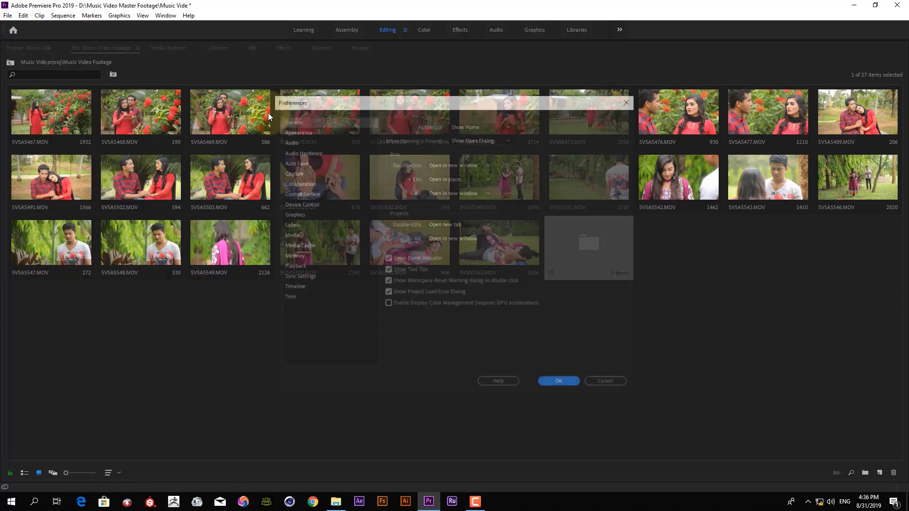
click(462, 165)
click(452, 195)
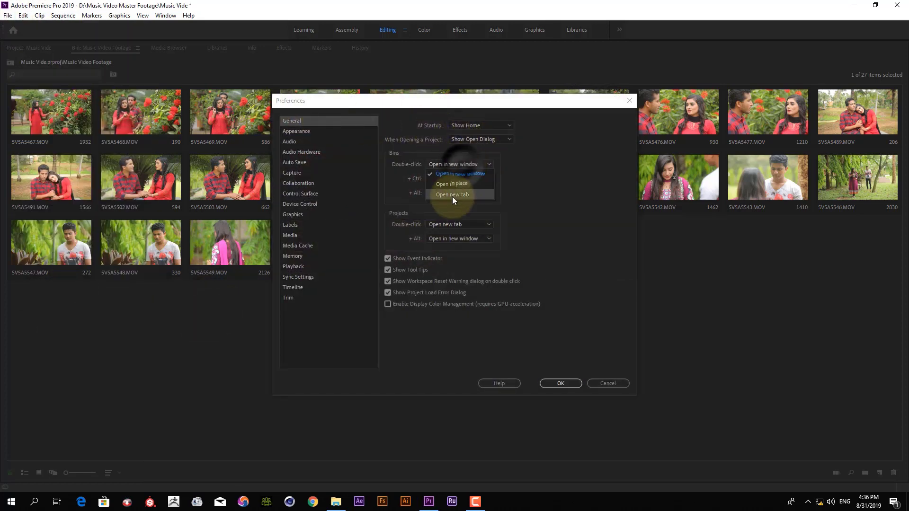
click(556, 383)
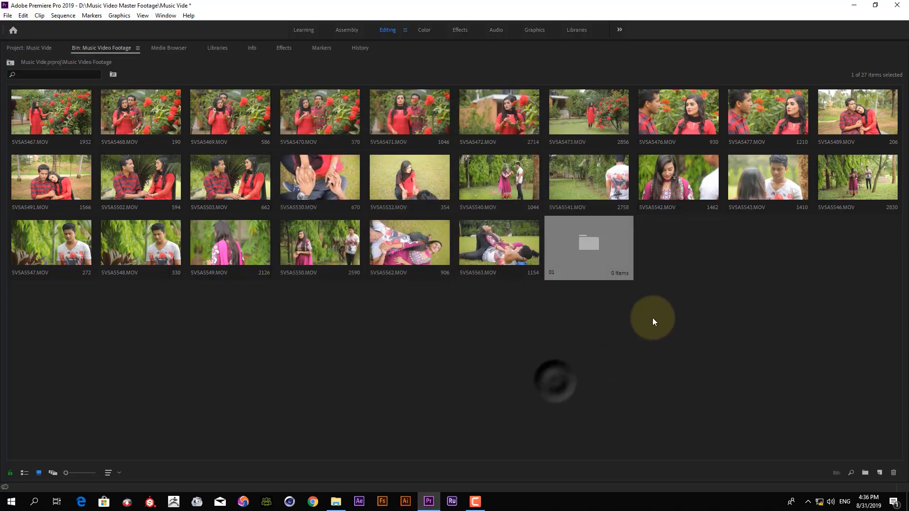
Step: Open the 01 bin in a new tab, place it after the Music Video Footage bin, and return to the footage bin
double_click(591, 249)
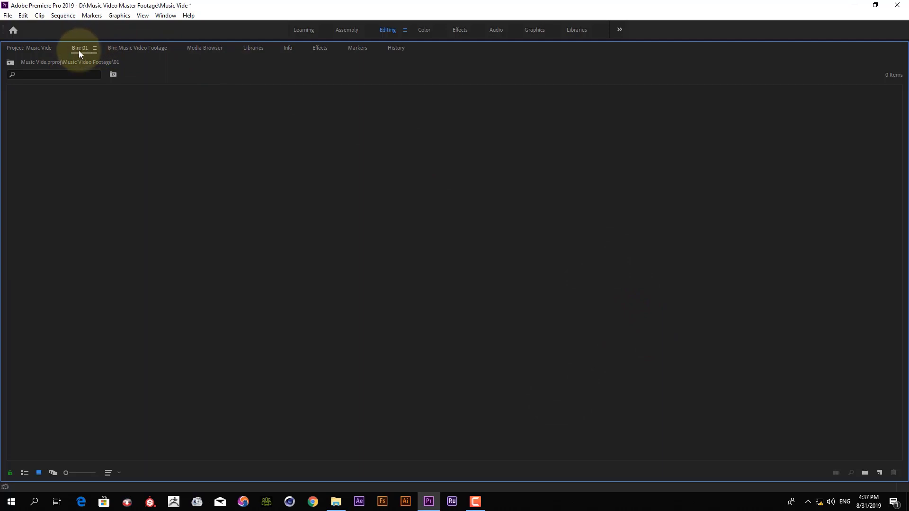
click(157, 51)
click(76, 47)
drag(77, 49, 160, 49)
click(115, 46)
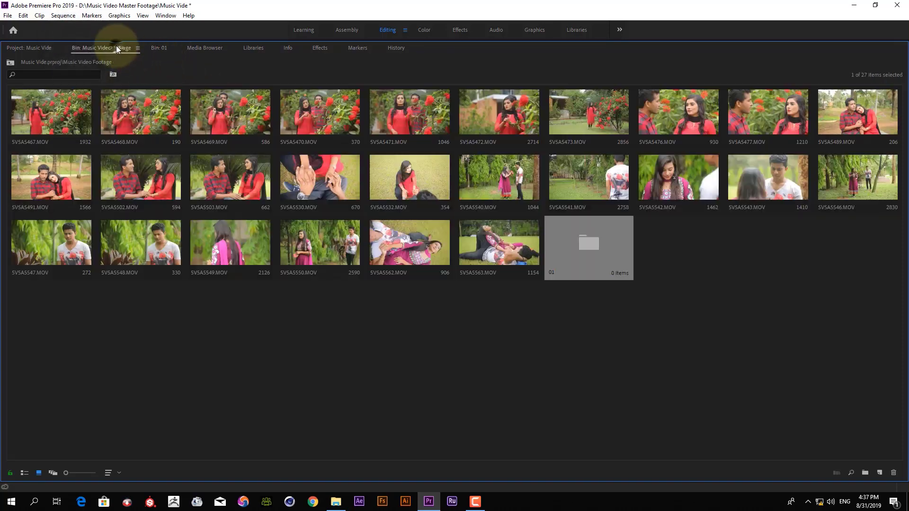
Step: Delete the empty 01 bin from the Music Video Footage bin
click(497, 330)
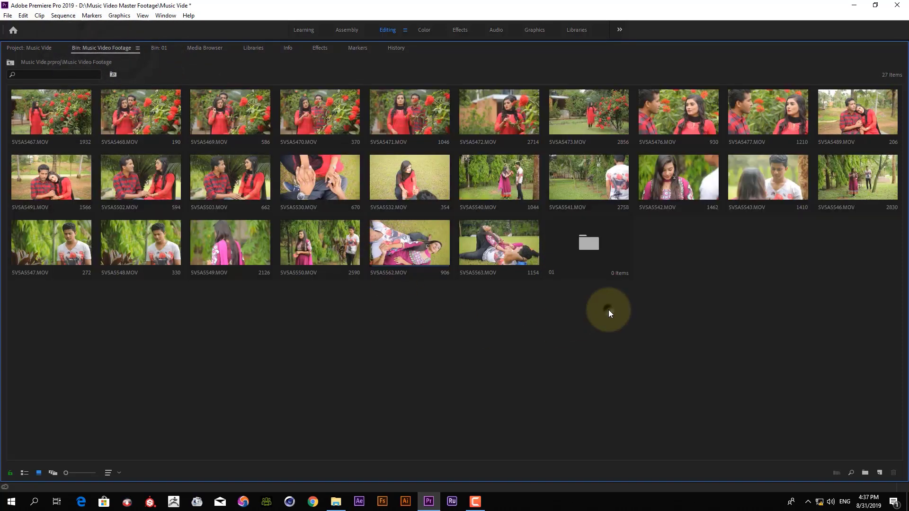
click(599, 251)
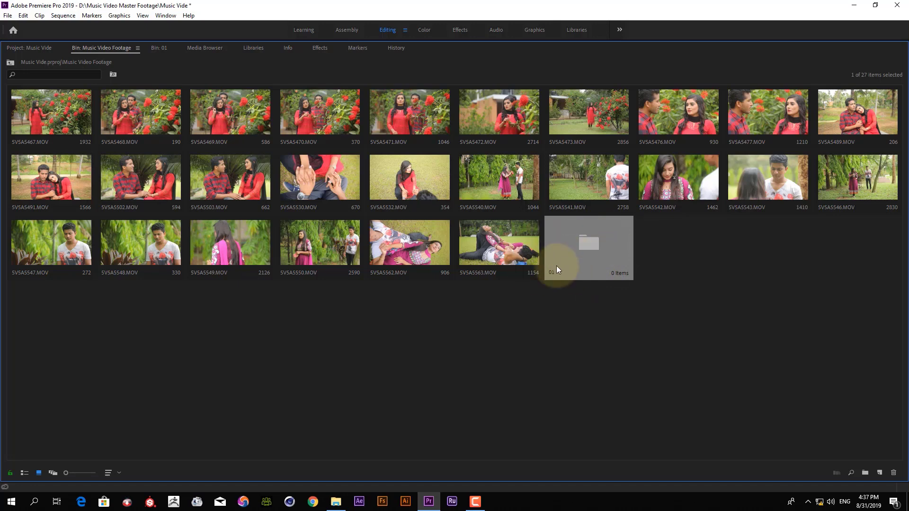
click(894, 473)
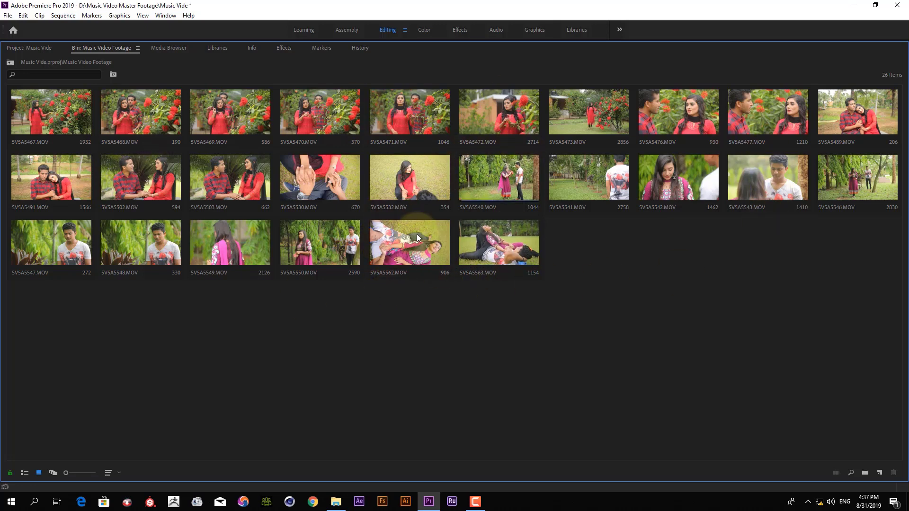
Step: Show the Music Video Footage bin in list view, in icon view, and again in list view
click(24, 474)
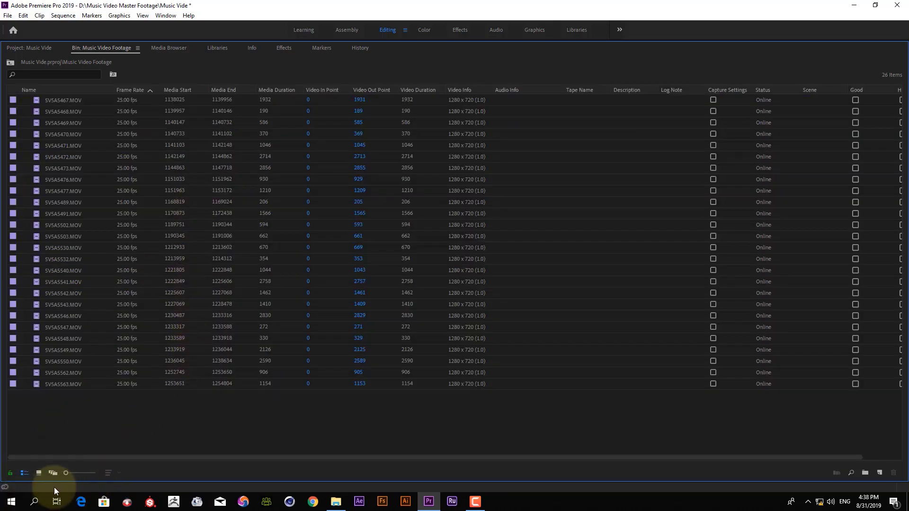
click(38, 471)
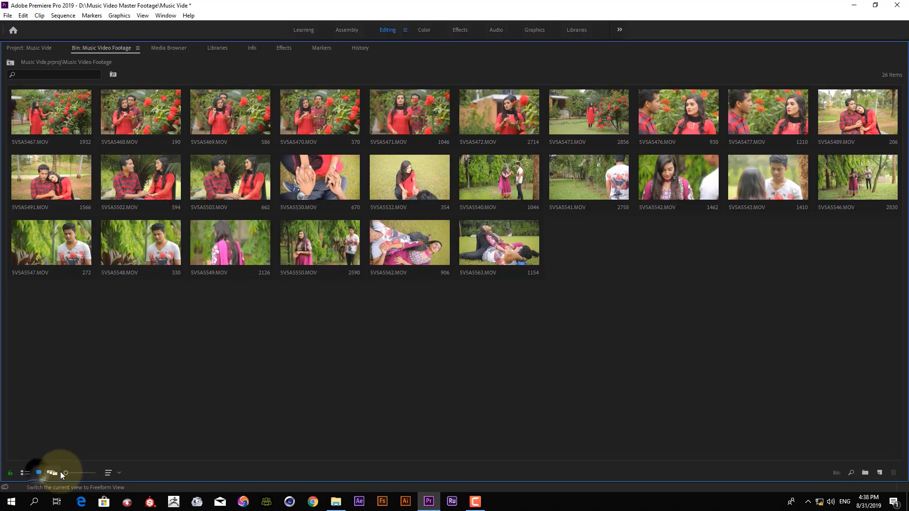
drag(87, 476, 60, 473)
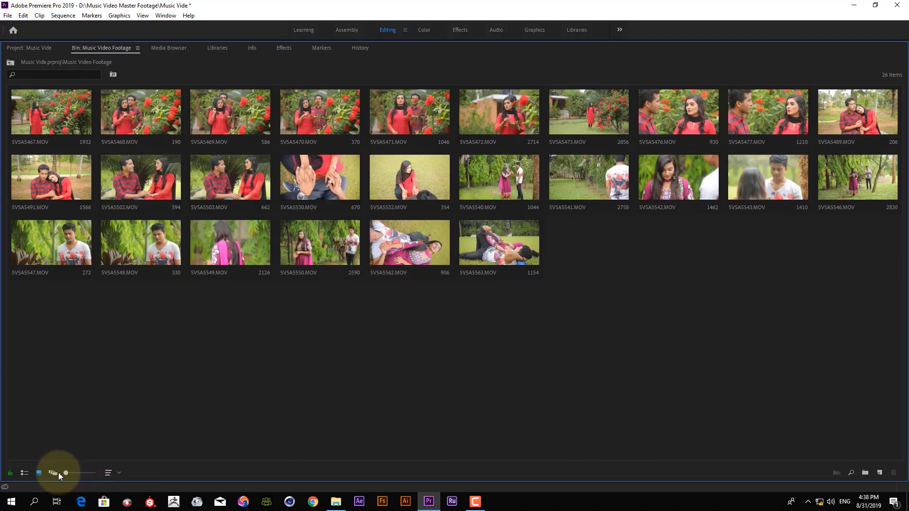
click(25, 473)
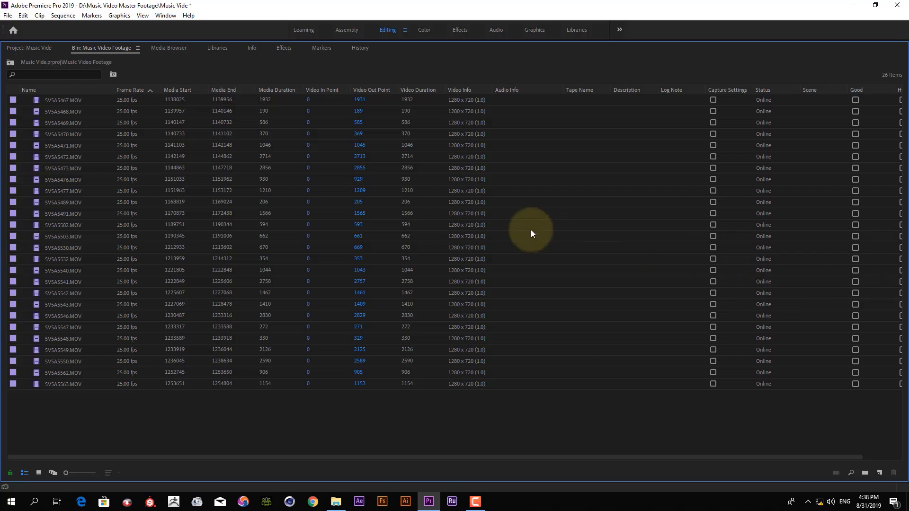
Step: Look through the Project, footage bin and Media Browser panels, and restore the maximized panel group to its normal size
click(39, 49)
click(99, 49)
click(163, 48)
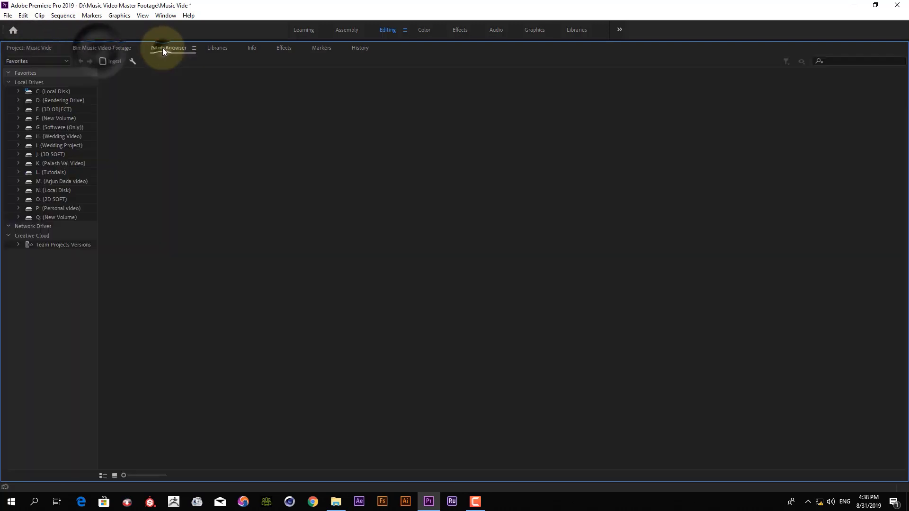
key(grave)
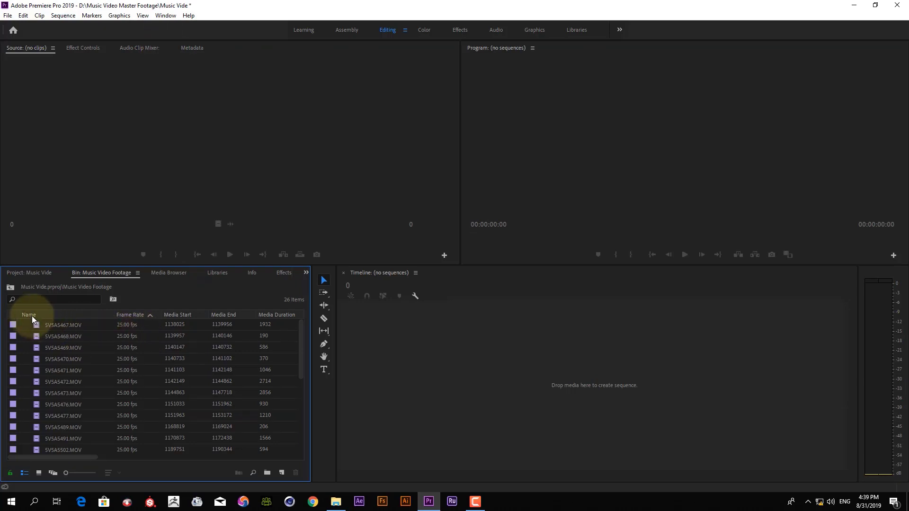
Step: Open Metadata Display for the footage bin's columns and enable Dublin Core, Basic, Rights Management, Media Management and Basic Job Ticket
right_click(62, 315)
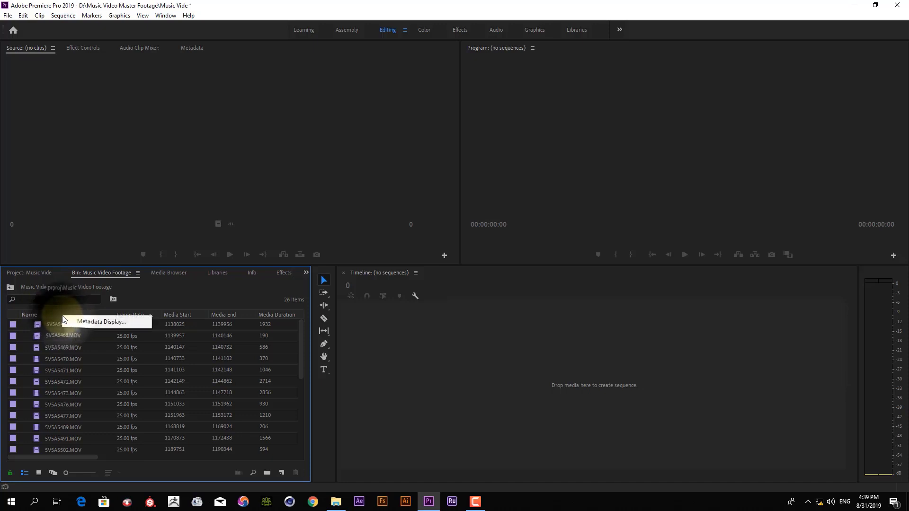
click(101, 322)
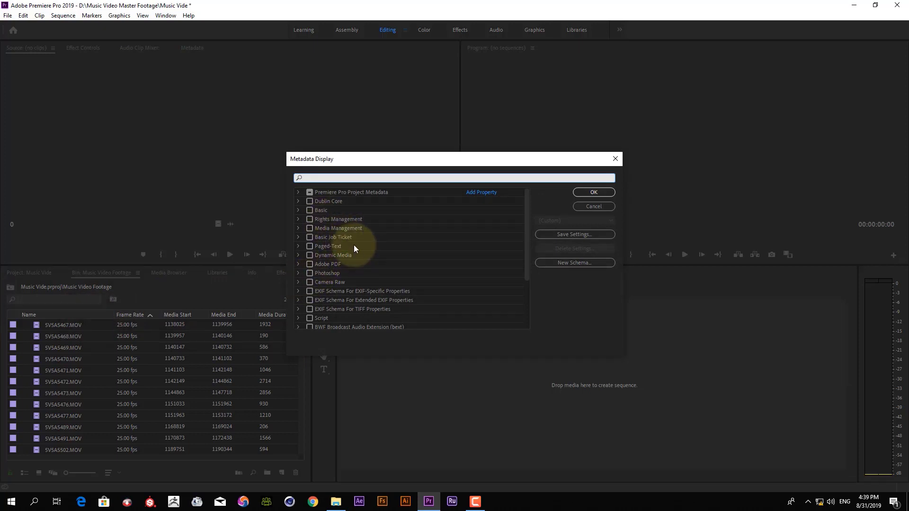
scroll(354, 245, down, 3)
scroll(363, 273, up, 3)
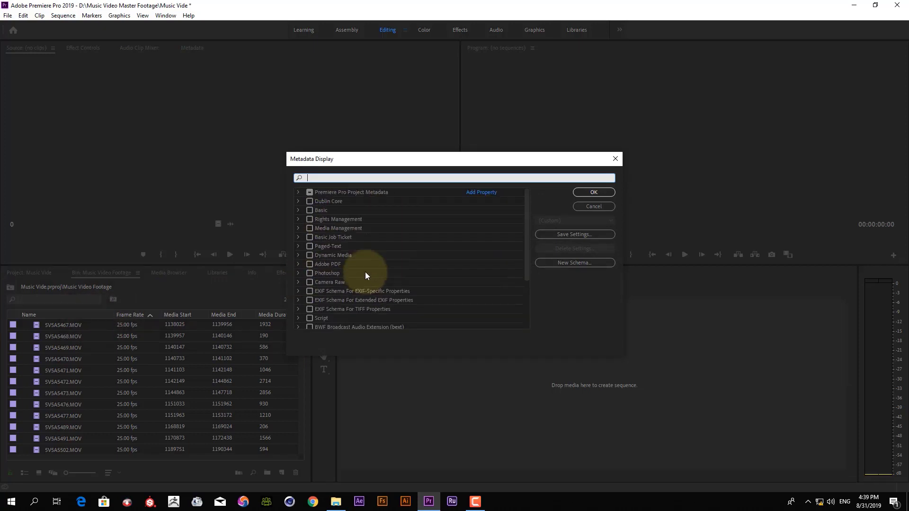
click(309, 201)
click(310, 210)
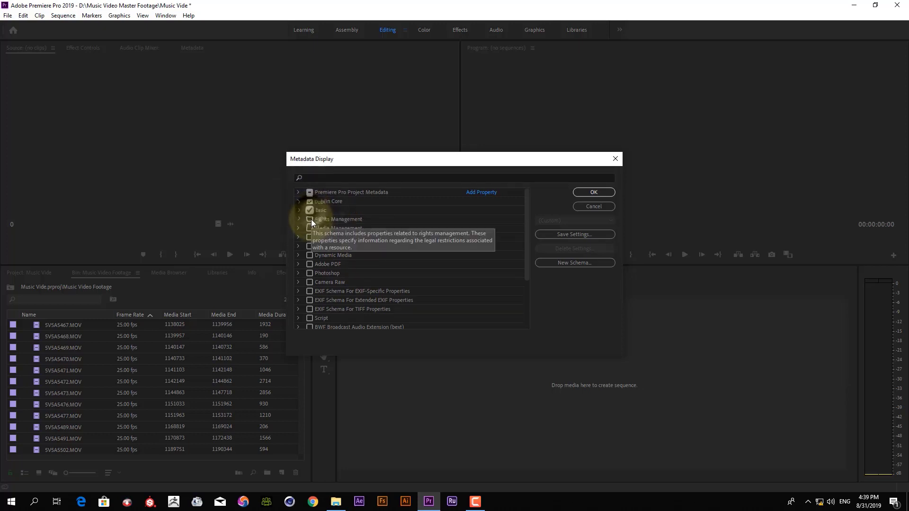
click(310, 219)
click(310, 228)
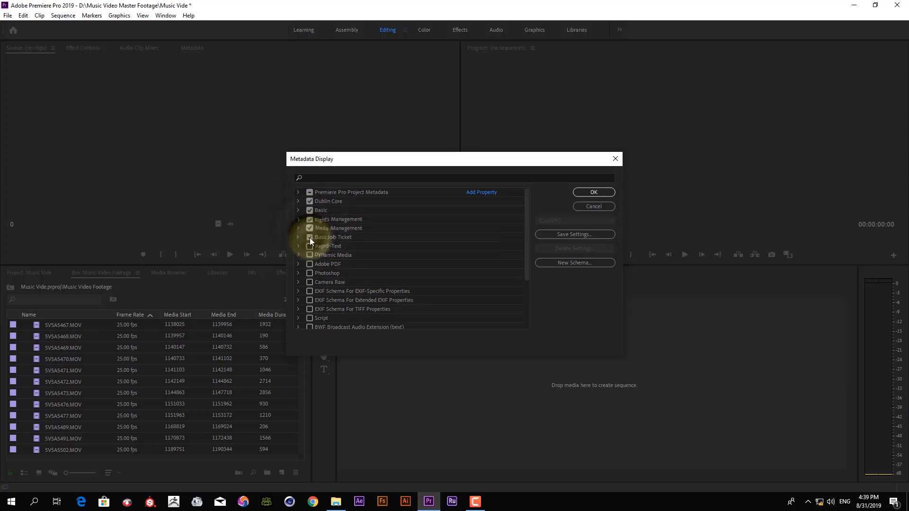
Step: Disable the added metadata groups from Basic Job Ticket up to Dublin Core and accept the Metadata Display settings
click(310, 229)
click(311, 220)
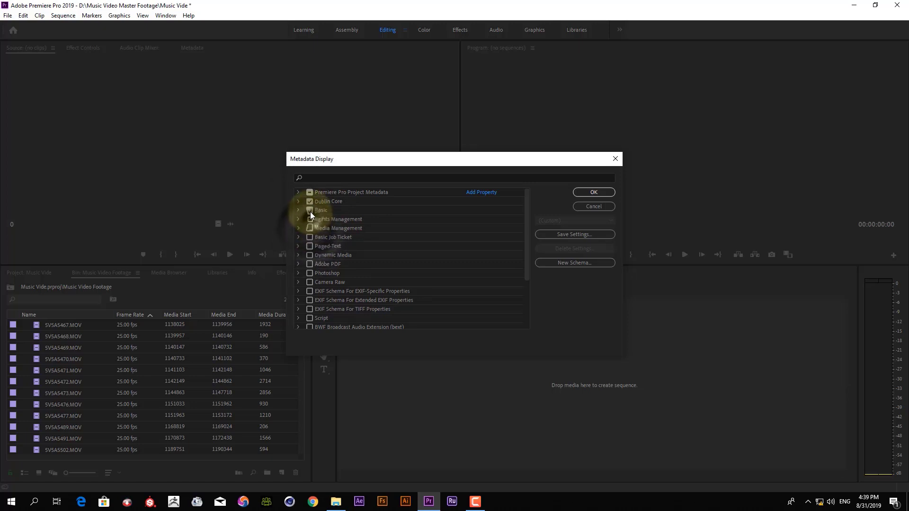
click(310, 210)
click(308, 201)
scroll(360, 265, down, 5)
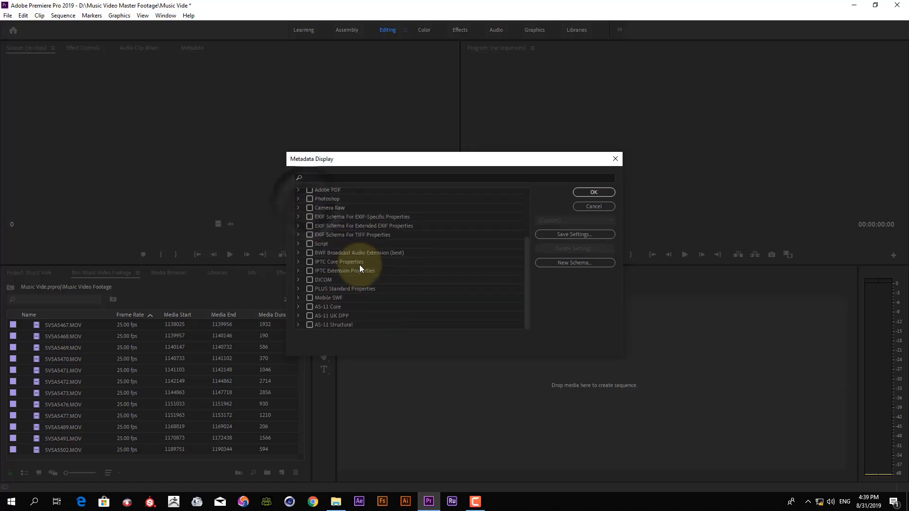
scroll(359, 266, up, 5)
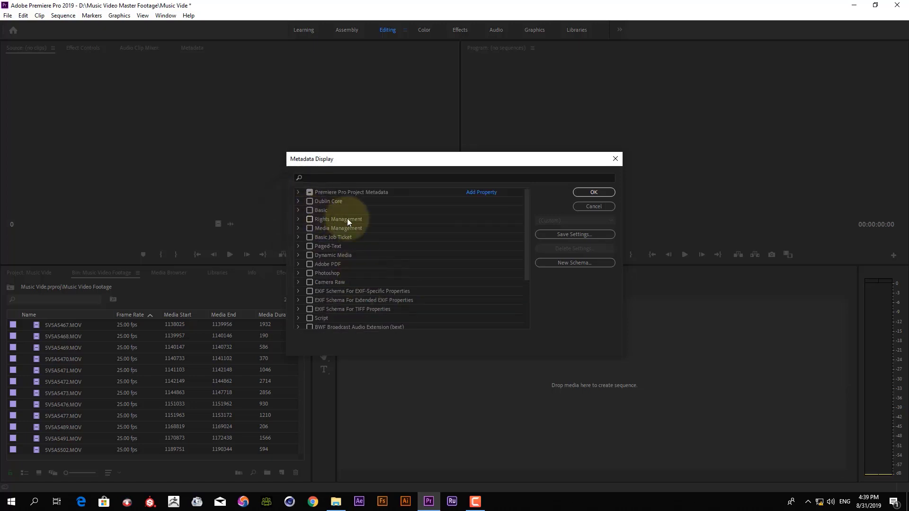
click(600, 194)
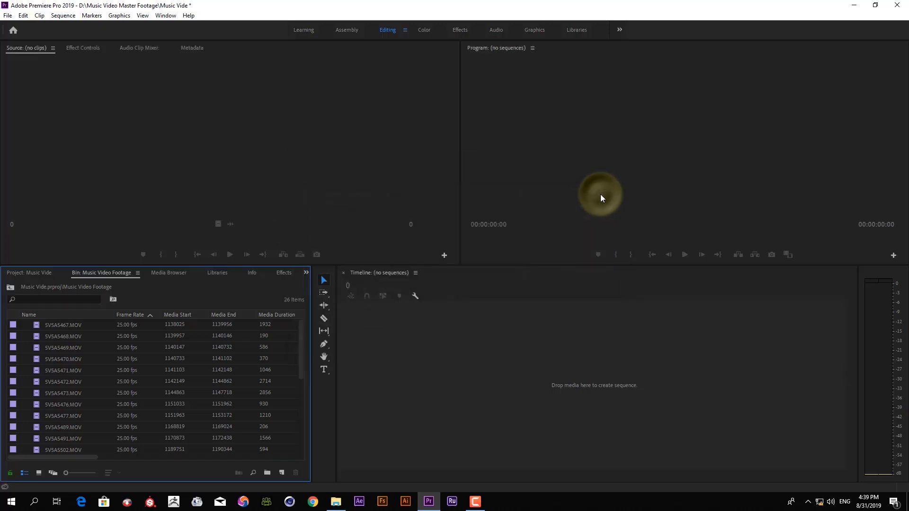
Step: Switch the Music Video Footage bin to icon view and maximize its panel
click(39, 473)
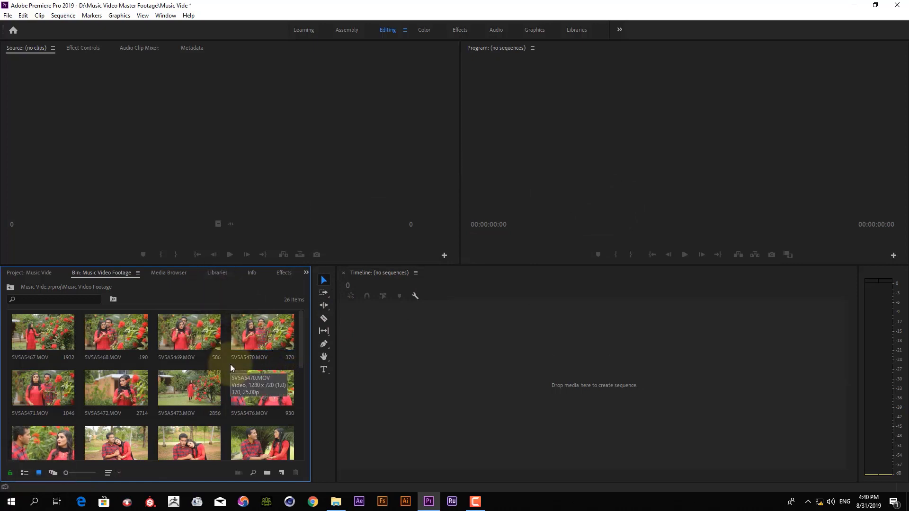
key(grave)
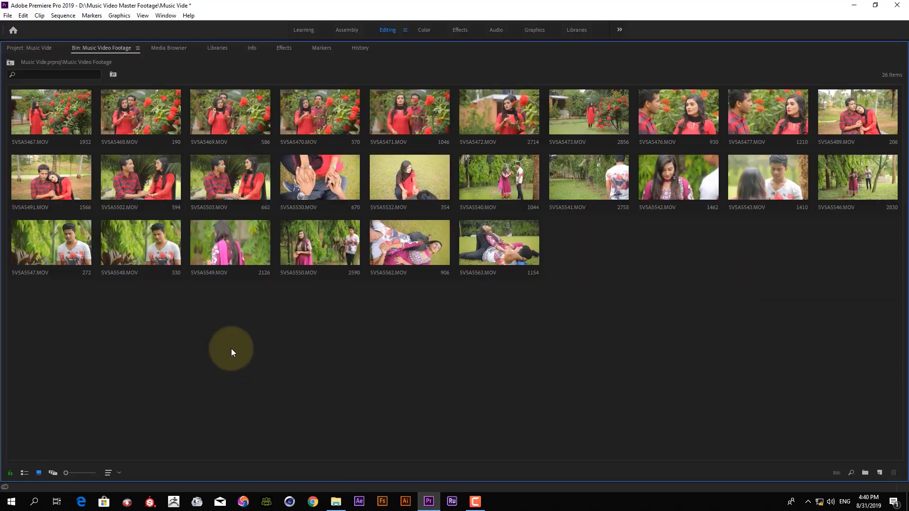
click(261, 340)
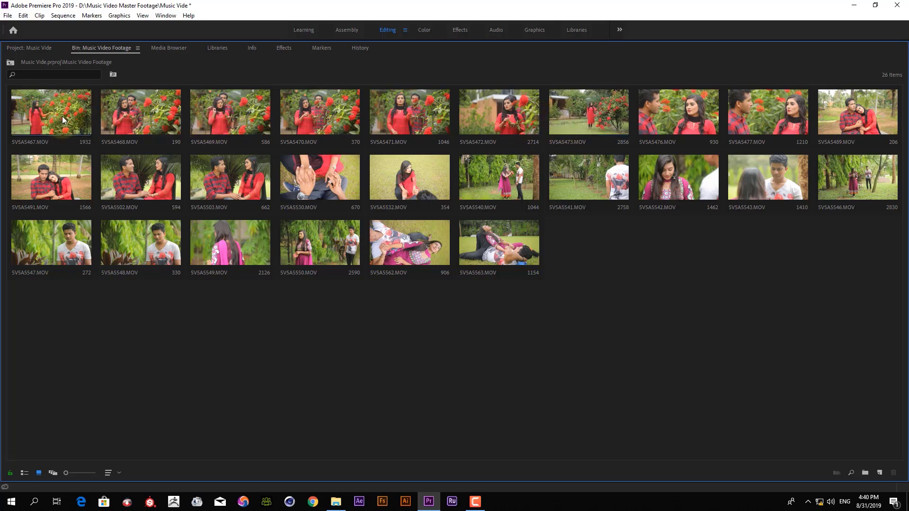
Step: Preview the clips SVSA5467.MOV, SVSA5530.MOV and SVSA5540.MOV in their thumbnails in the footage bin
click(34, 126)
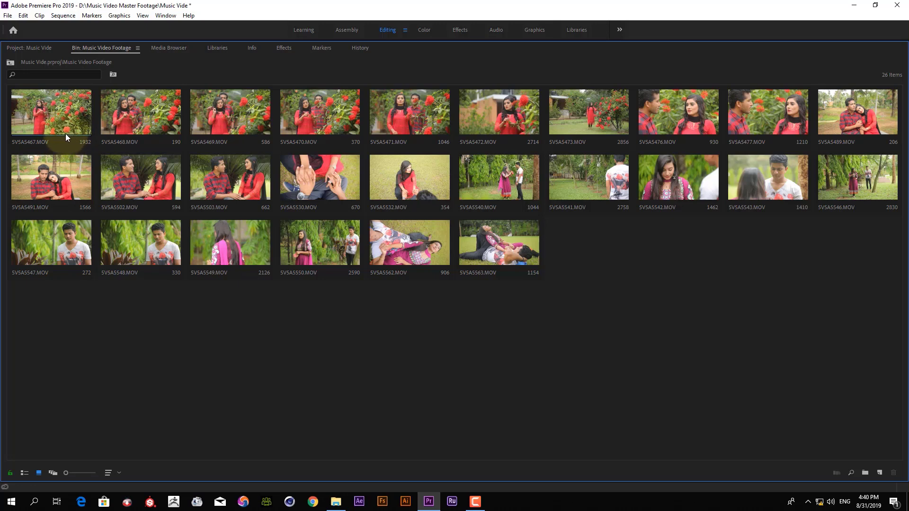
click(45, 123)
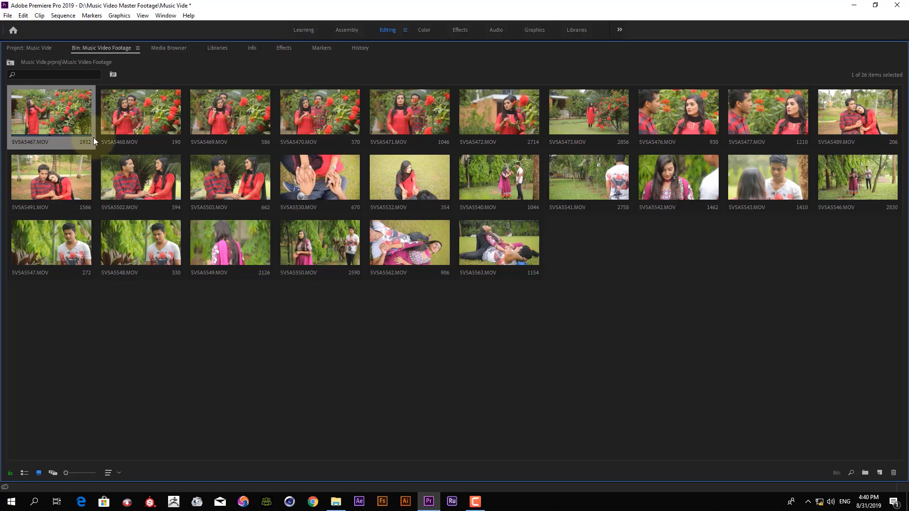
click(330, 171)
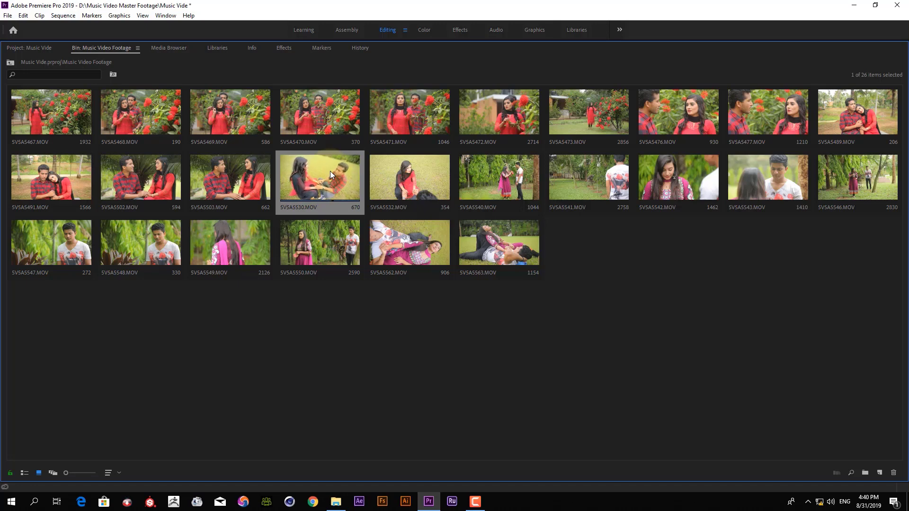
click(492, 182)
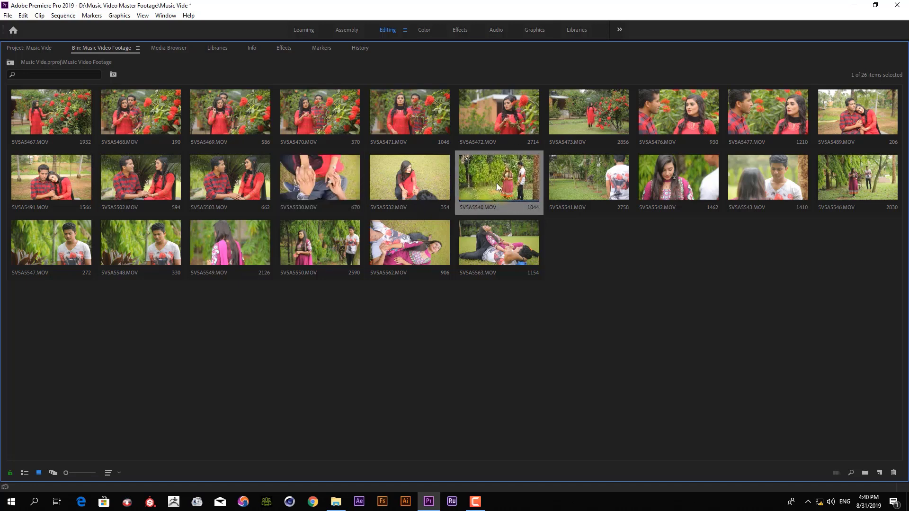
key(space)
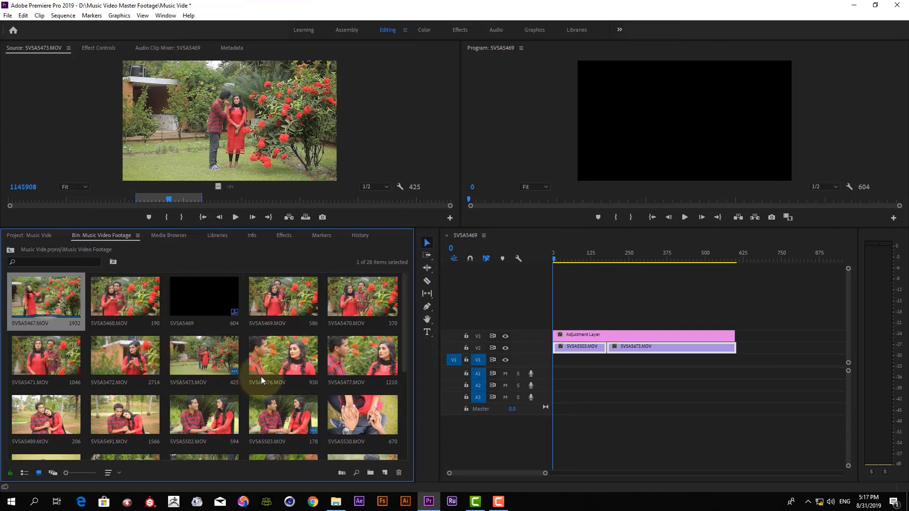
Step: Select all footage clips from SVSA5467.MOV through SVSA5563.MOV, excluding the SVSA5469 sequence, and load them into the Source Monitor
scroll(275, 376, down, 3)
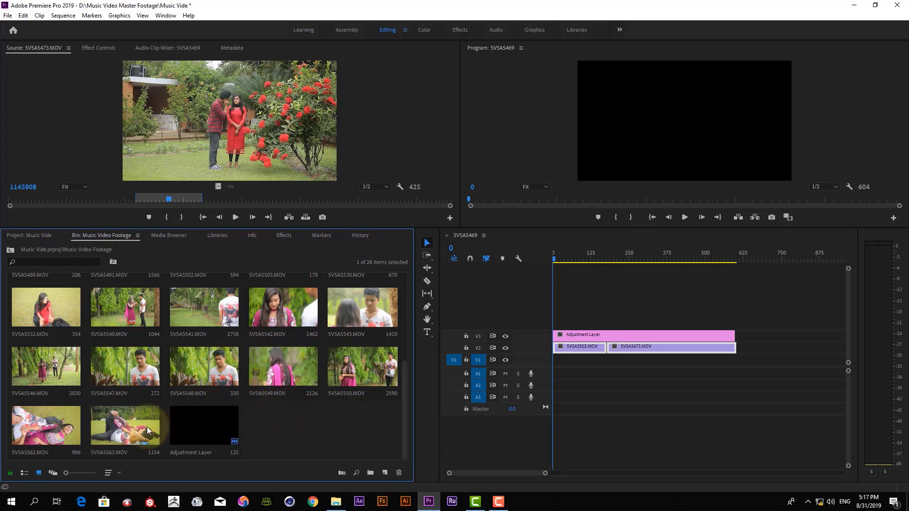
shift+click(135, 429)
scroll(135, 429, up, 3)
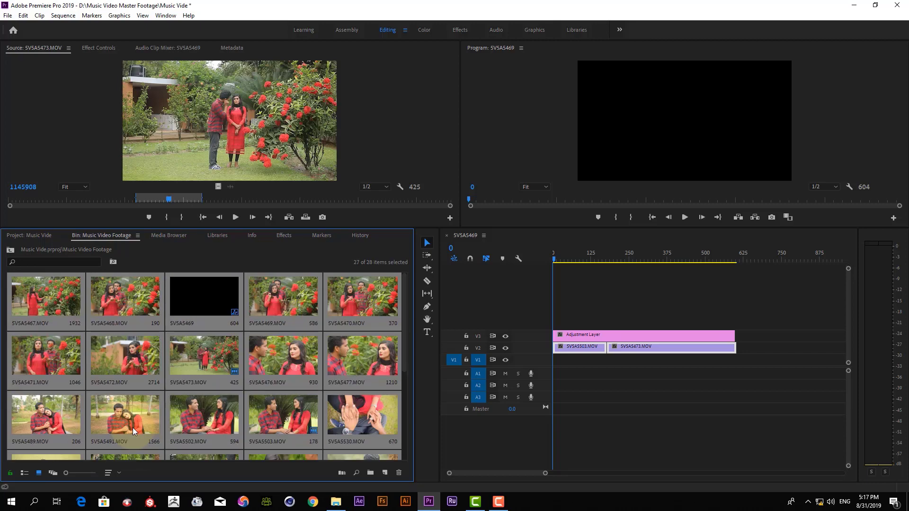
ctrl+click(216, 302)
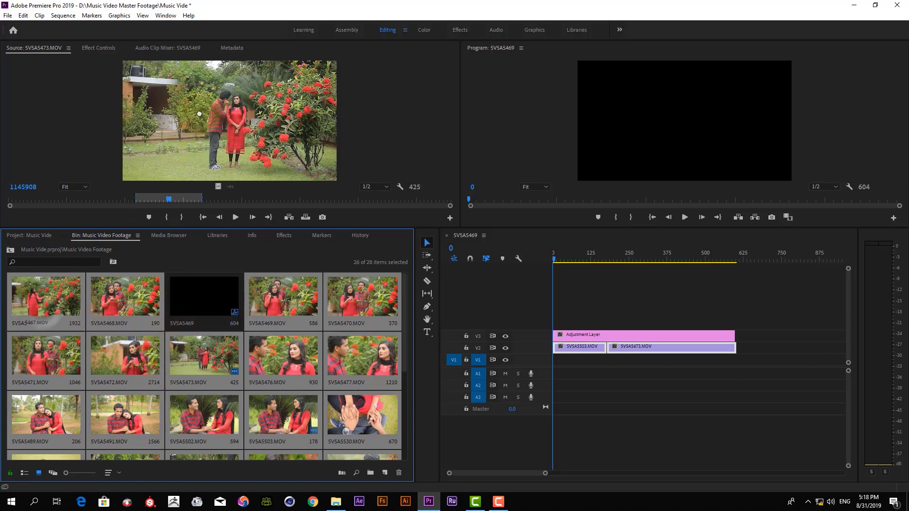
drag(199, 114, 199, 114)
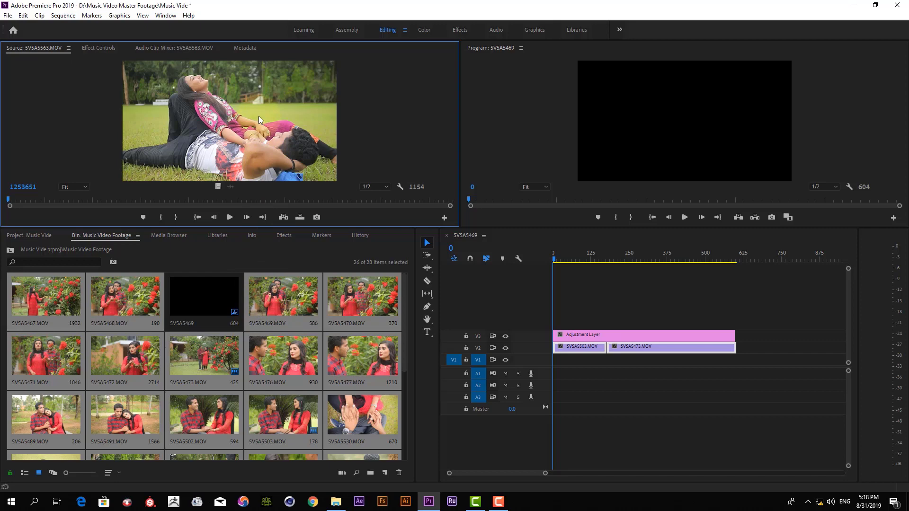
Step: View the loaded clips SVSA5472.MOV, SVSA5491.MOV and SVSA5473.MOV one after another in the Source Monitor
click(227, 290)
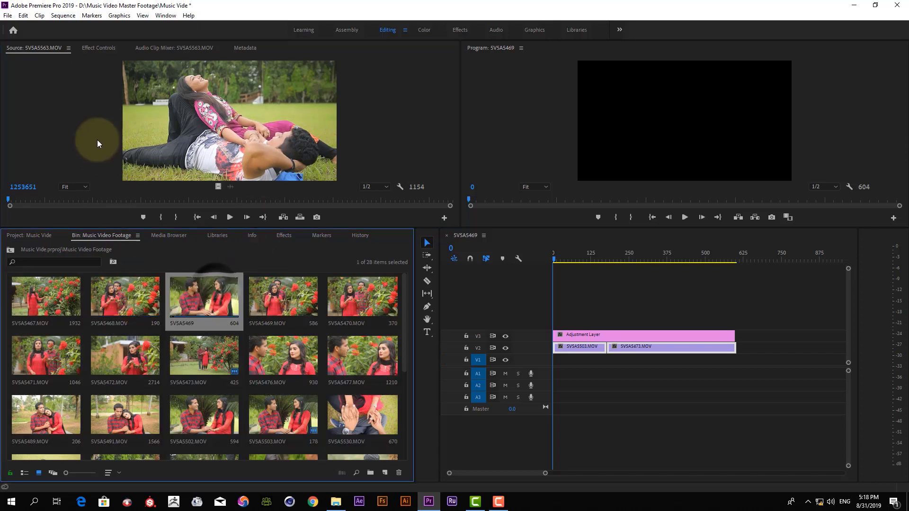
click(68, 48)
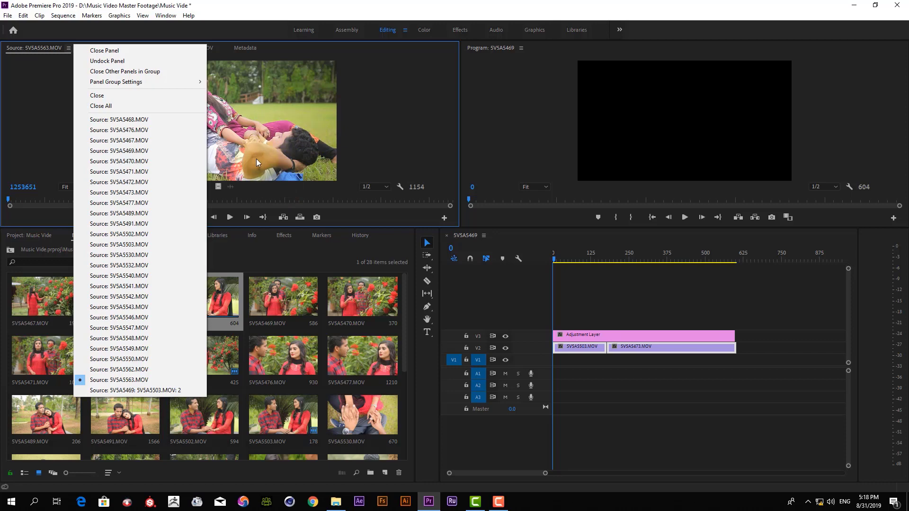
click(125, 186)
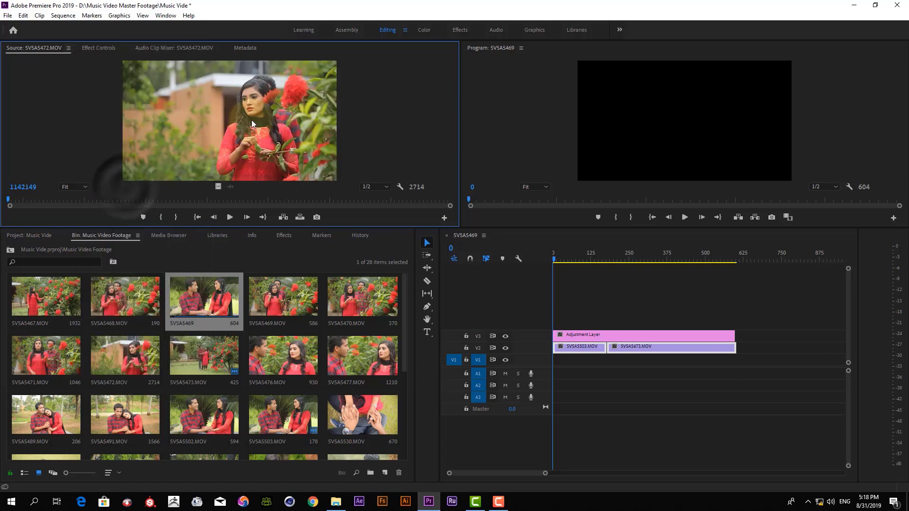
click(66, 50)
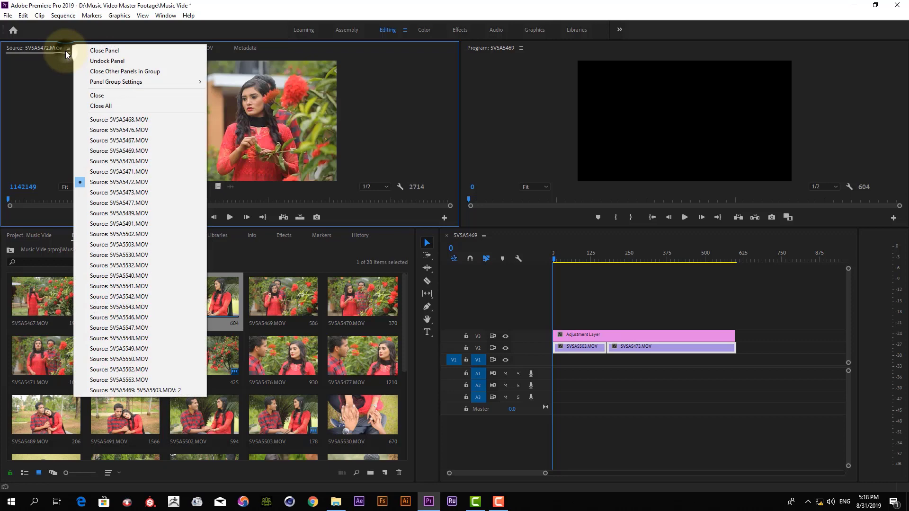
click(122, 224)
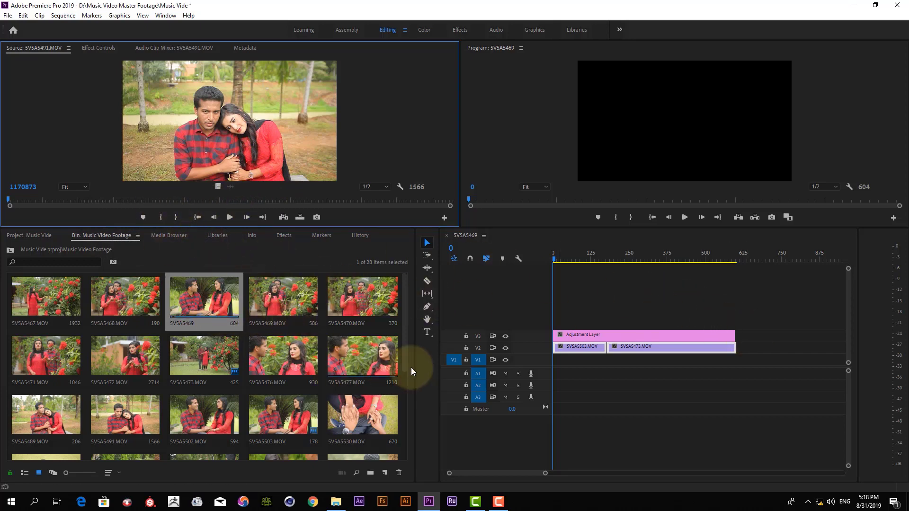
click(66, 47)
click(109, 190)
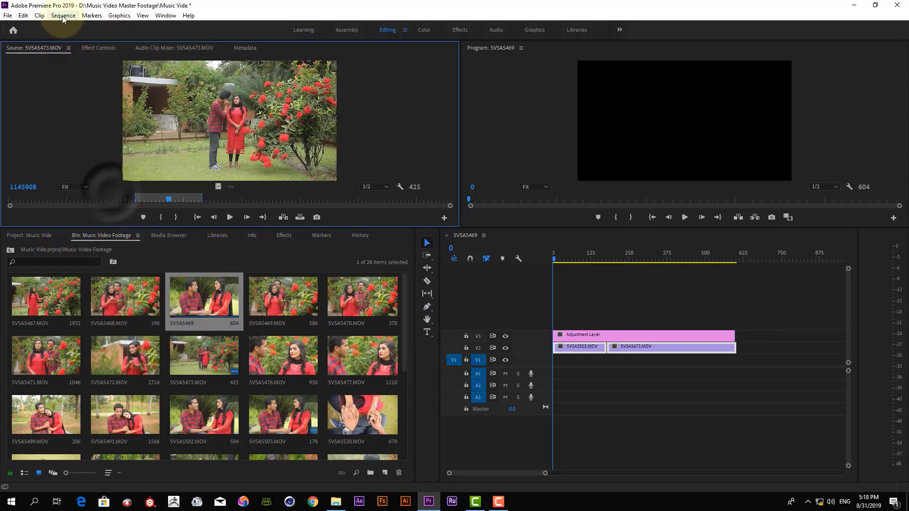
Step: Show SVSA5542.MOV in the Source Monitor and mark its In point at frame 1225866
click(69, 48)
click(110, 295)
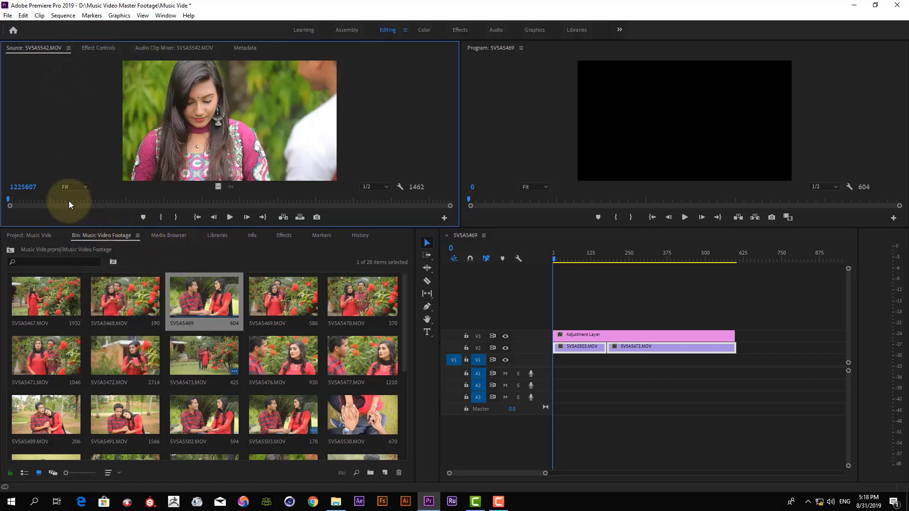
drag(69, 201, 132, 201)
click(161, 217)
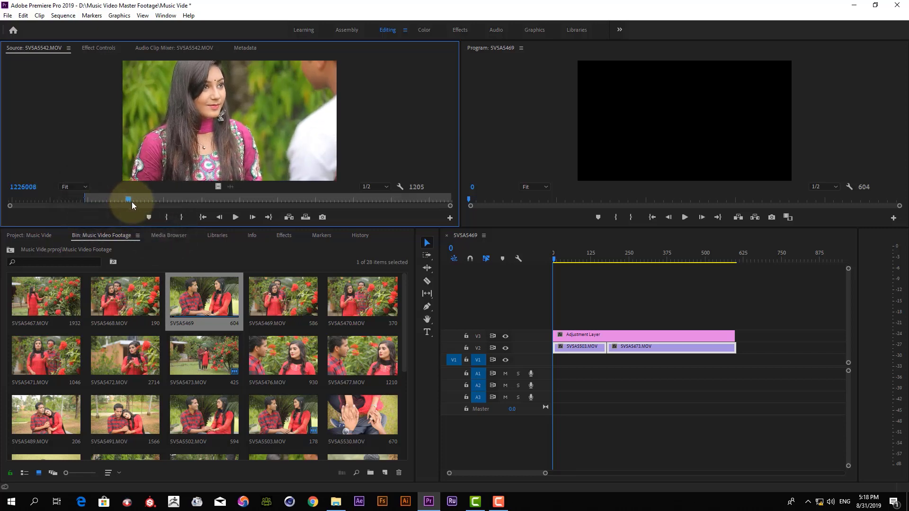
click(86, 199)
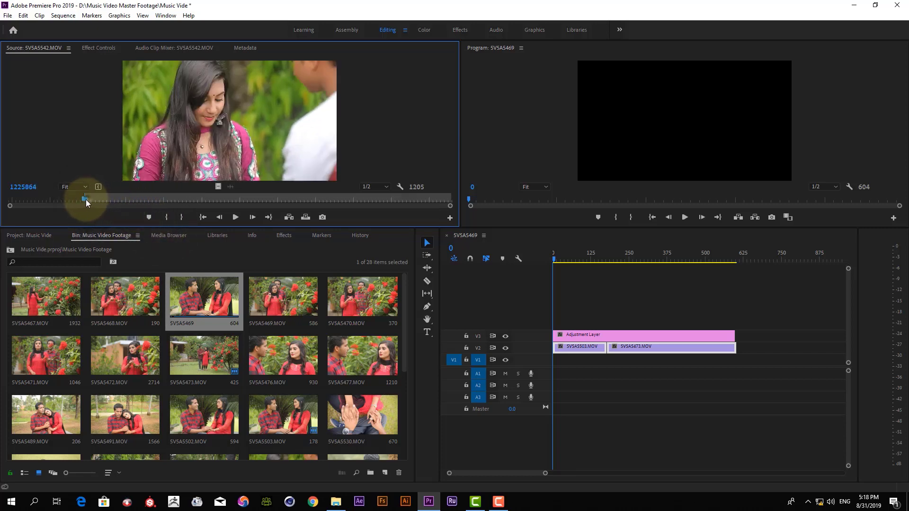
mouse_move(84, 200)
mouse_down()
mouse_move(101, 202)
mouse_move(86, 204)
mouse_up()
click(167, 220)
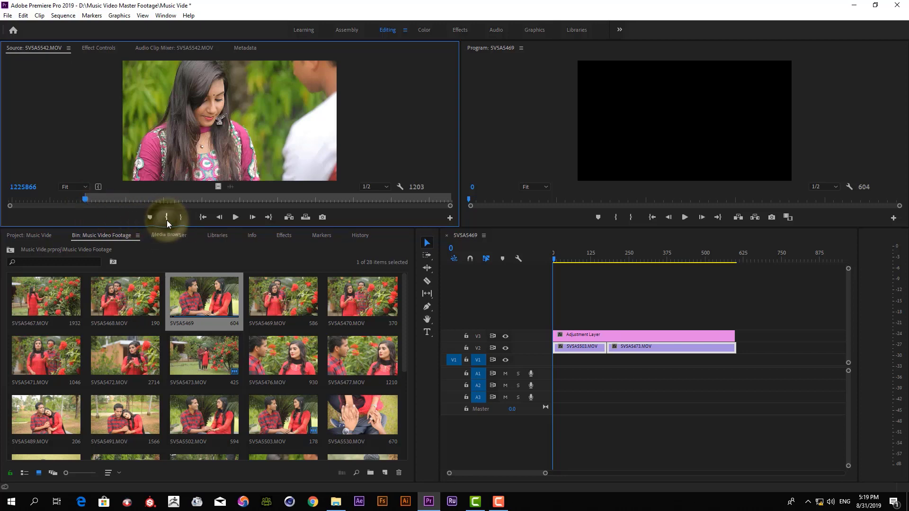
Step: Mark the Out point of SVSA5542.MOV at frame 1225971 and place the range's video only after the adjustment layer on V3
drag(90, 200, 119, 200)
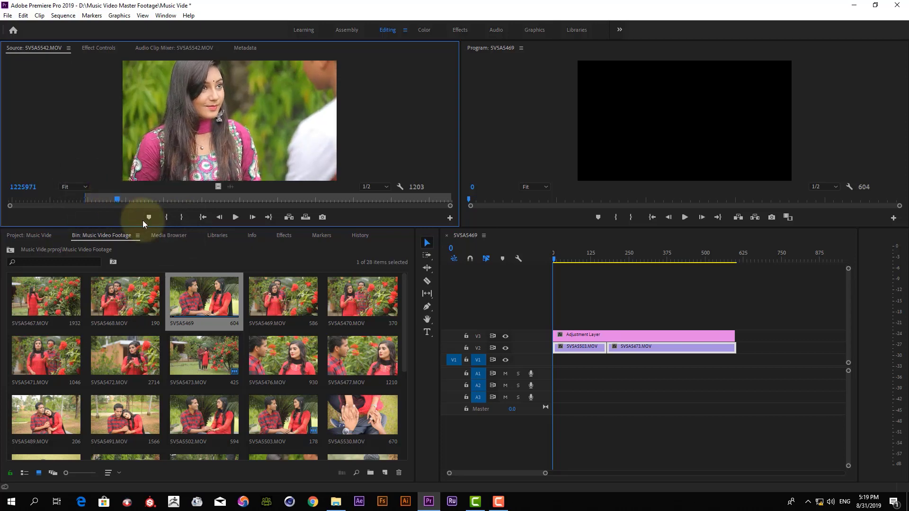
click(181, 218)
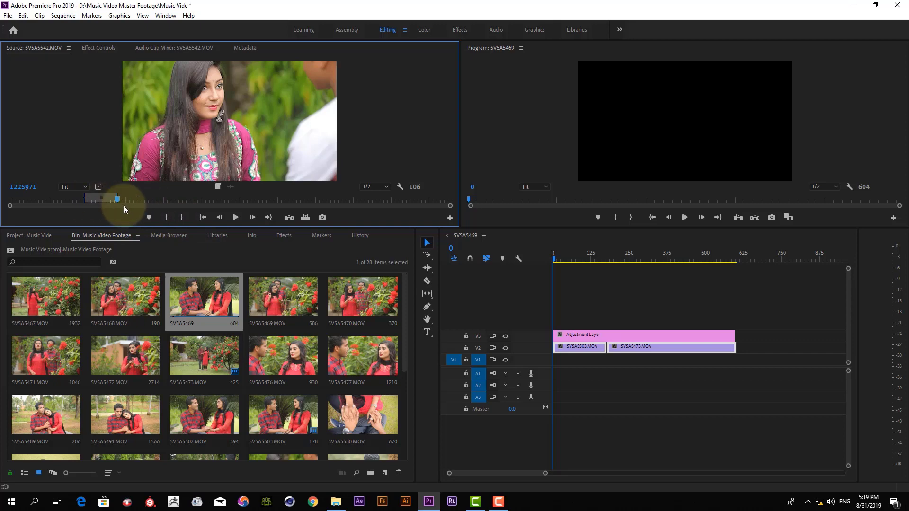
mouse_move(118, 200)
mouse_down()
mouse_move(93, 206)
mouse_move(106, 204)
mouse_up()
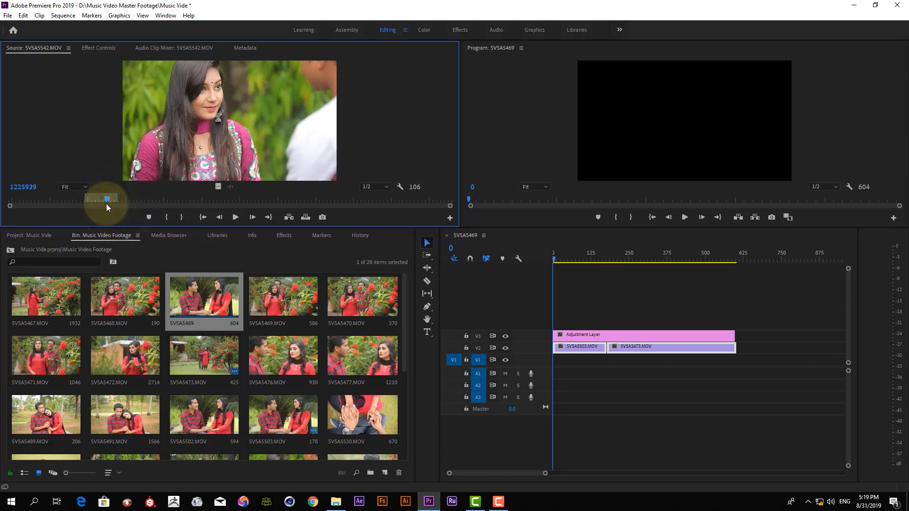
drag(216, 186, 738, 335)
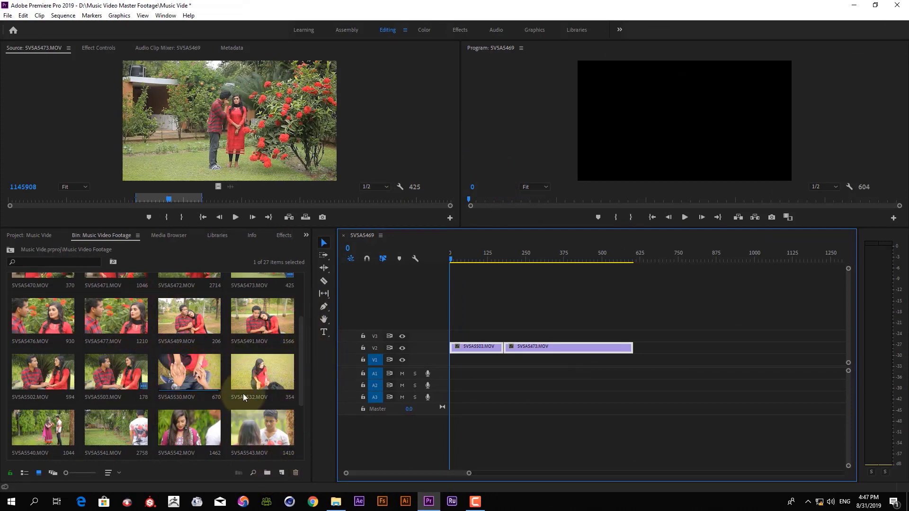
Step: Create a 1280 × 720, 25 fps adjustment layer with square pixels and place it on V3 over both clips
click(280, 472)
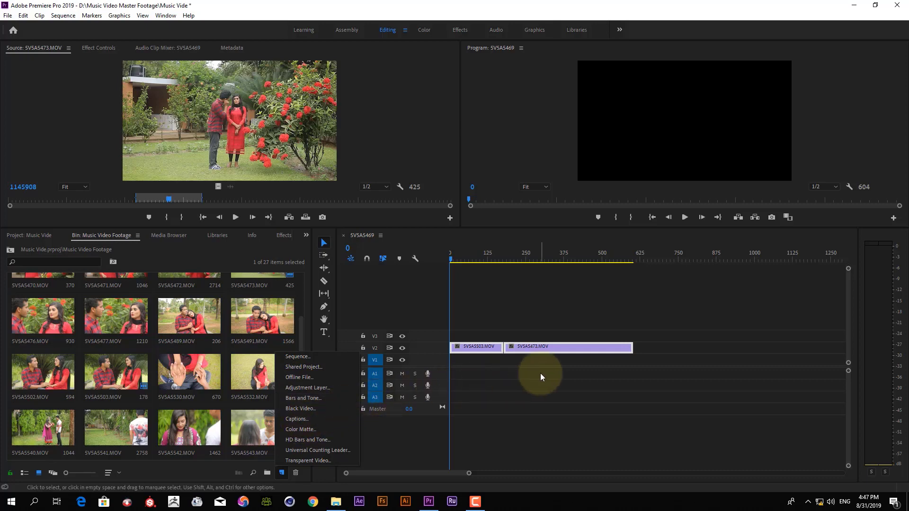
click(322, 388)
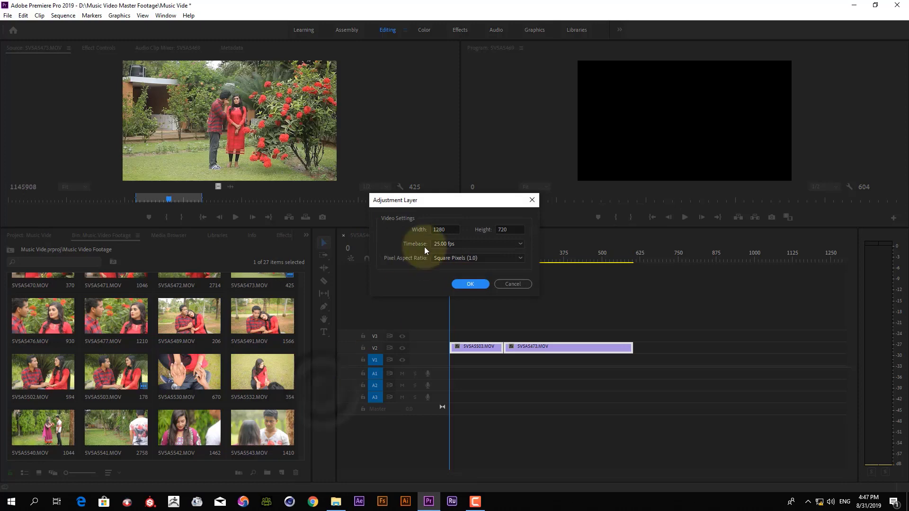
click(463, 284)
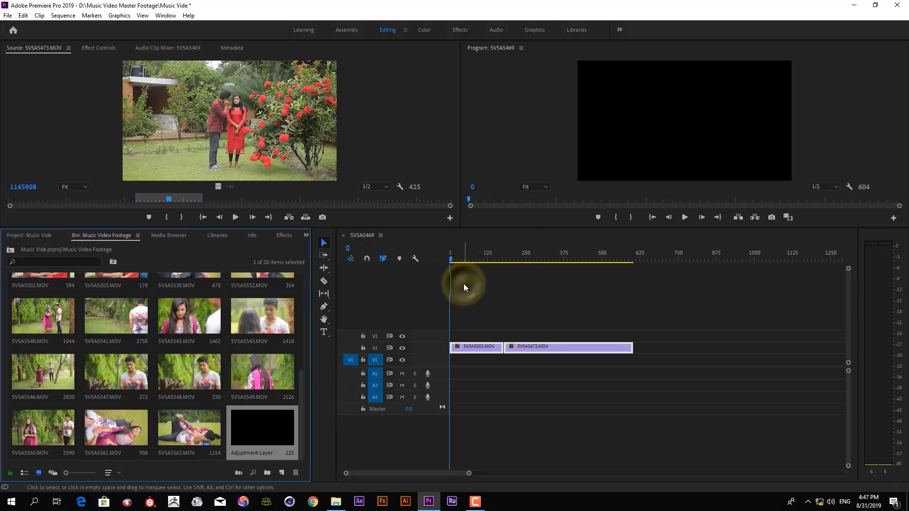
click(254, 447)
drag(255, 446, 629, 327)
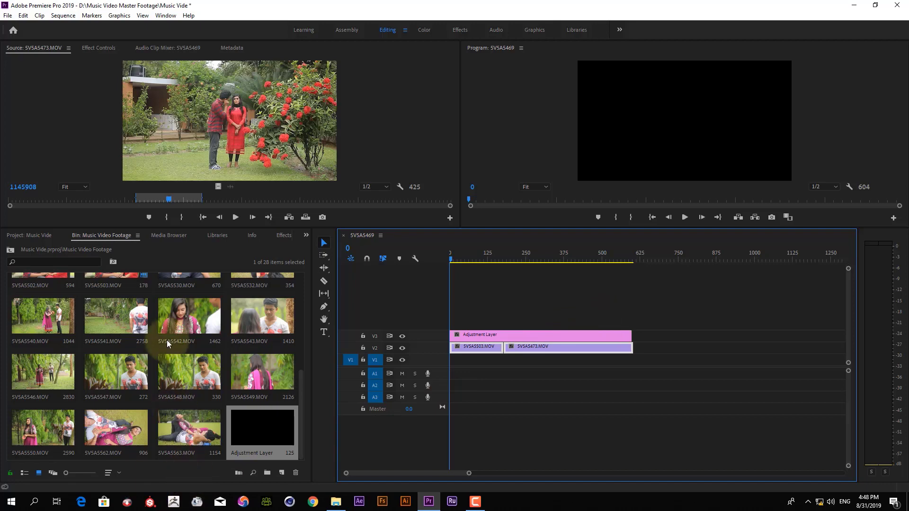
Step: Examine the footage bin's sorting options and select the SVSA5469.MOV clip
scroll(166, 340, up, 5)
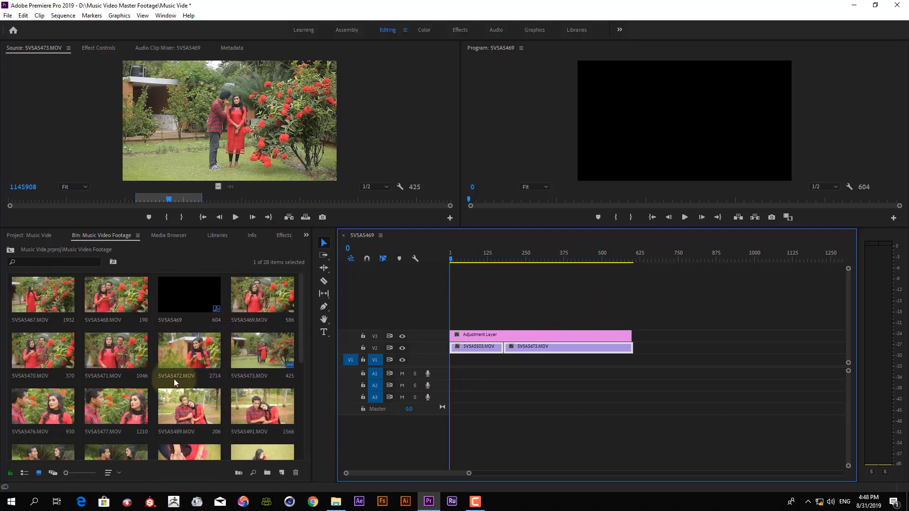
click(185, 303)
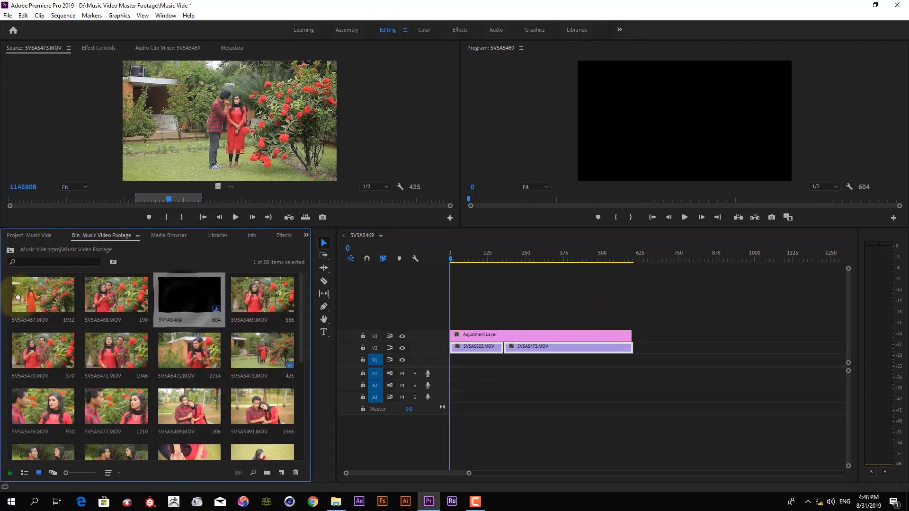
click(118, 473)
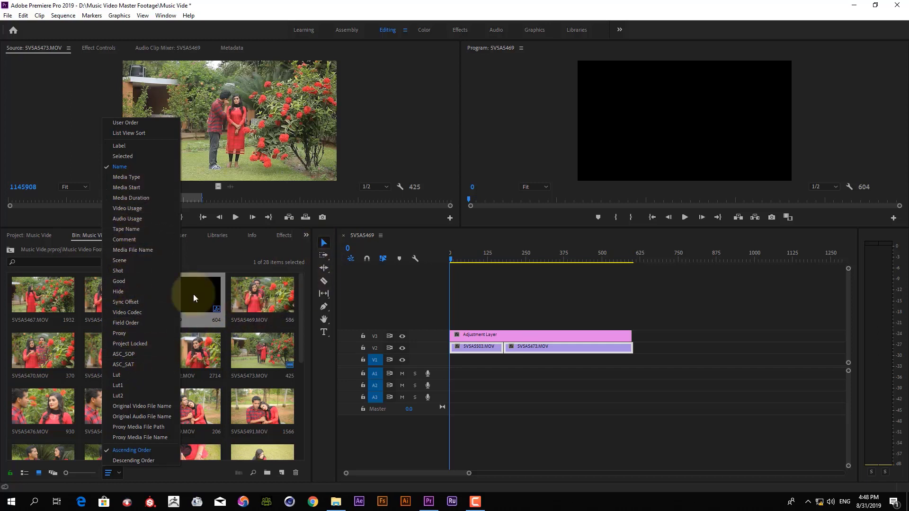
click(263, 300)
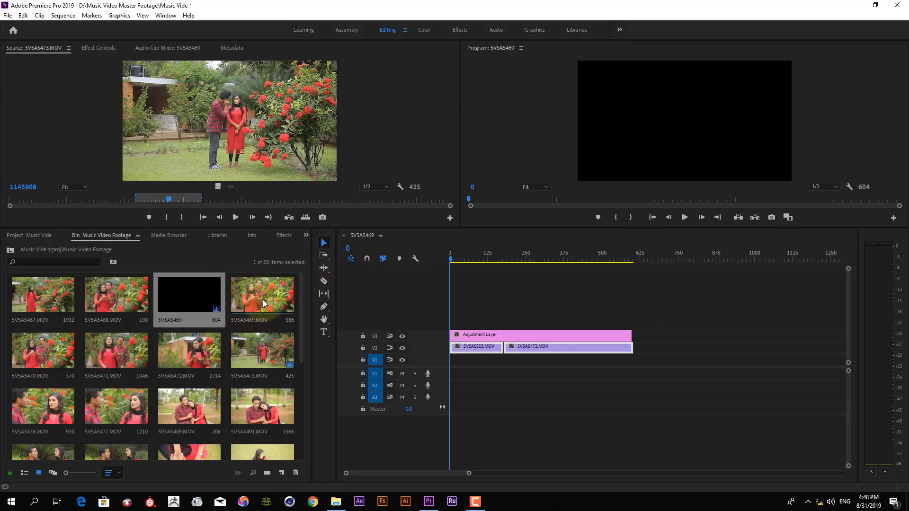
click(262, 299)
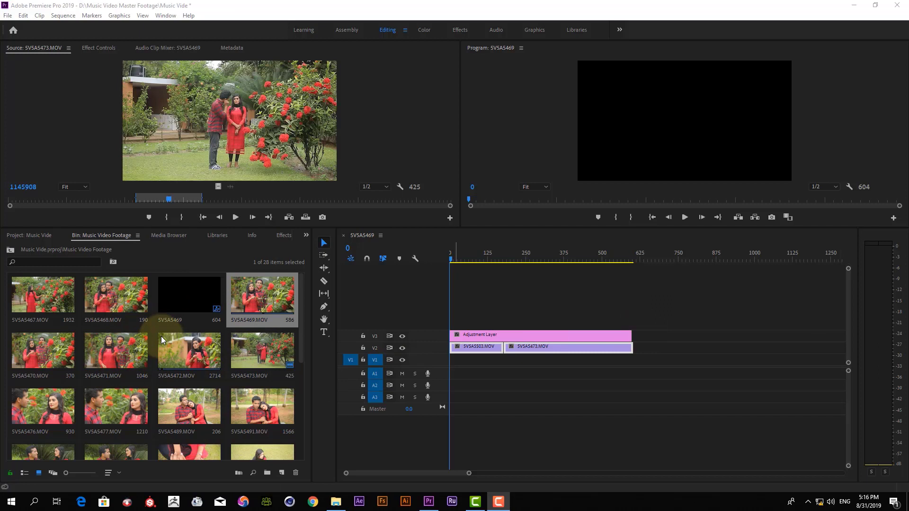
Step: Widen the footage bin's panel in list view to show more metadata columns, and return to icon view
click(22, 474)
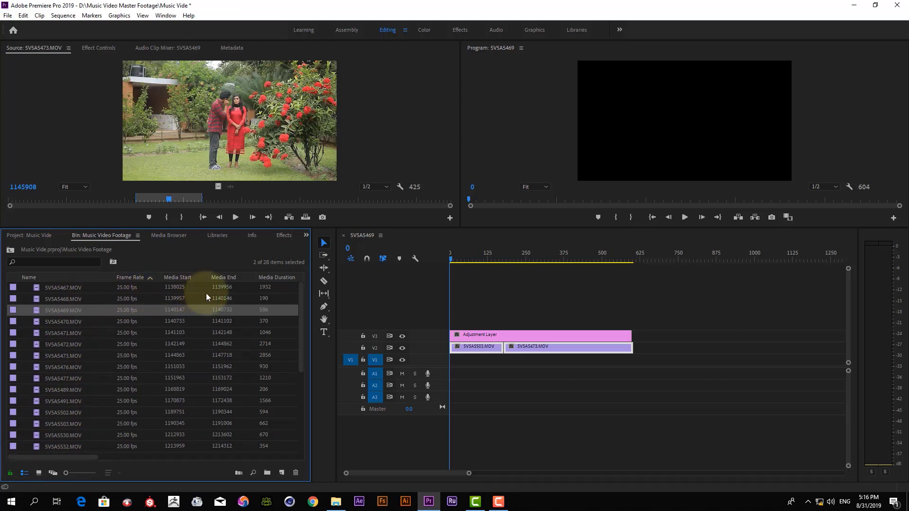
drag(312, 308, 415, 308)
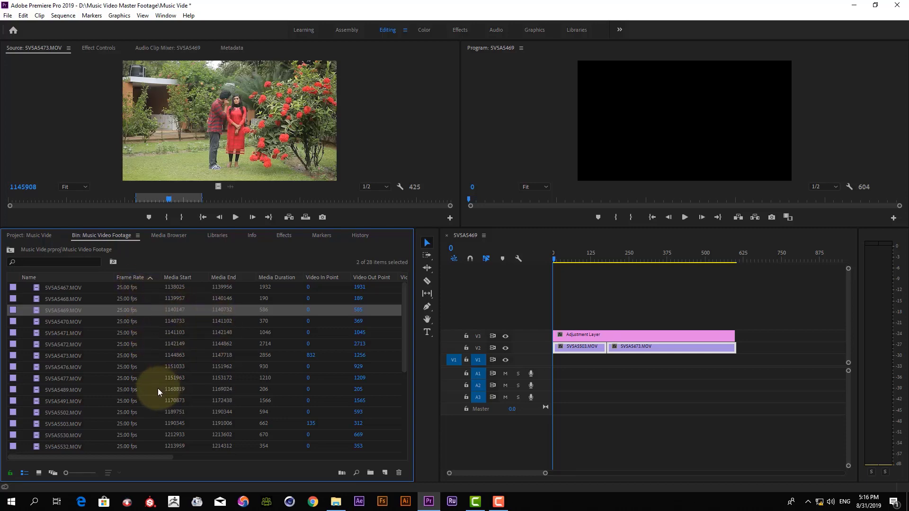
click(38, 473)
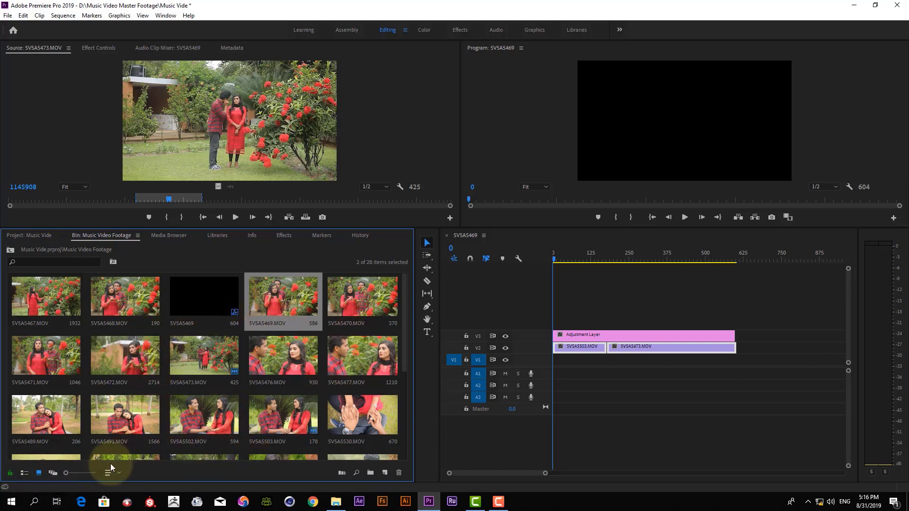
Step: Check the thumbnail size control and the available sort criteria for the footage bin's icon view
mouse_move(67, 473)
mouse_down()
mouse_move(100, 473)
mouse_move(60, 476)
mouse_up()
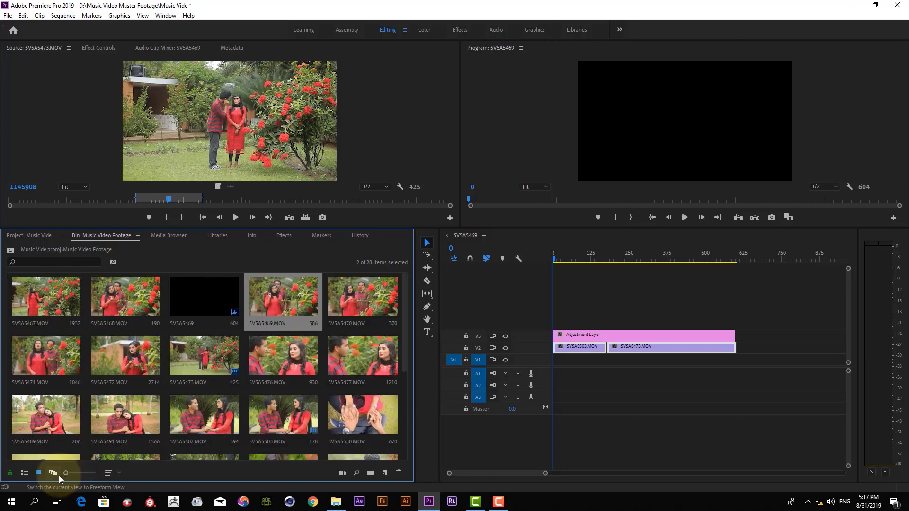
click(107, 473)
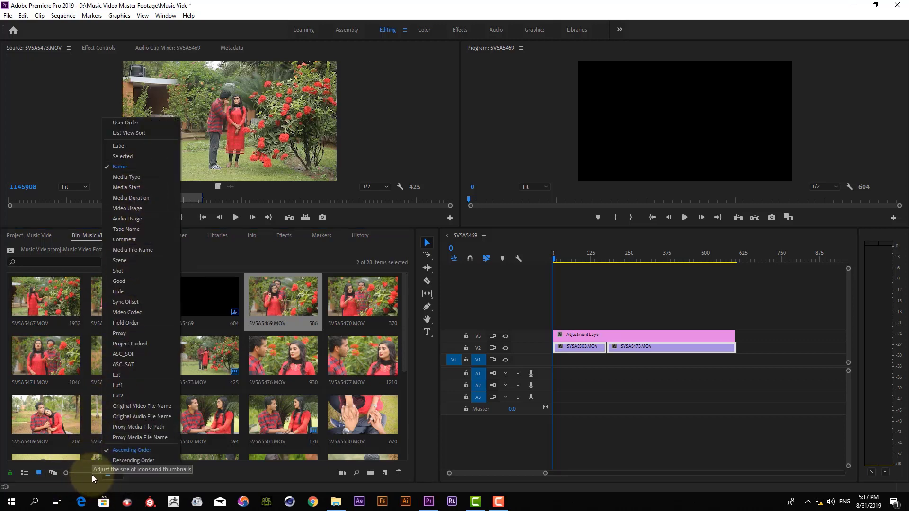
click(163, 472)
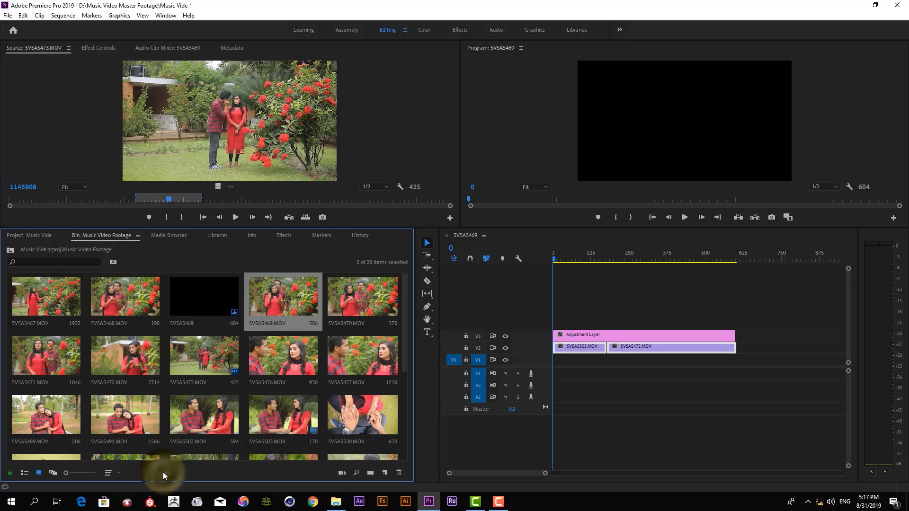